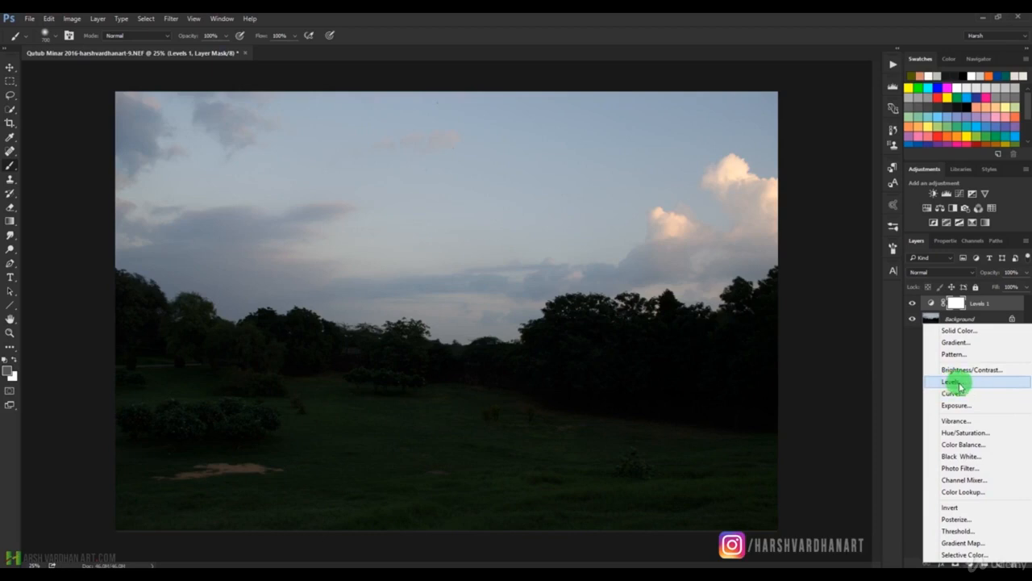
Open the properties of the Levels 1 adjustment layer.
{"action": "left_click", "coordinate": [910, 357]}
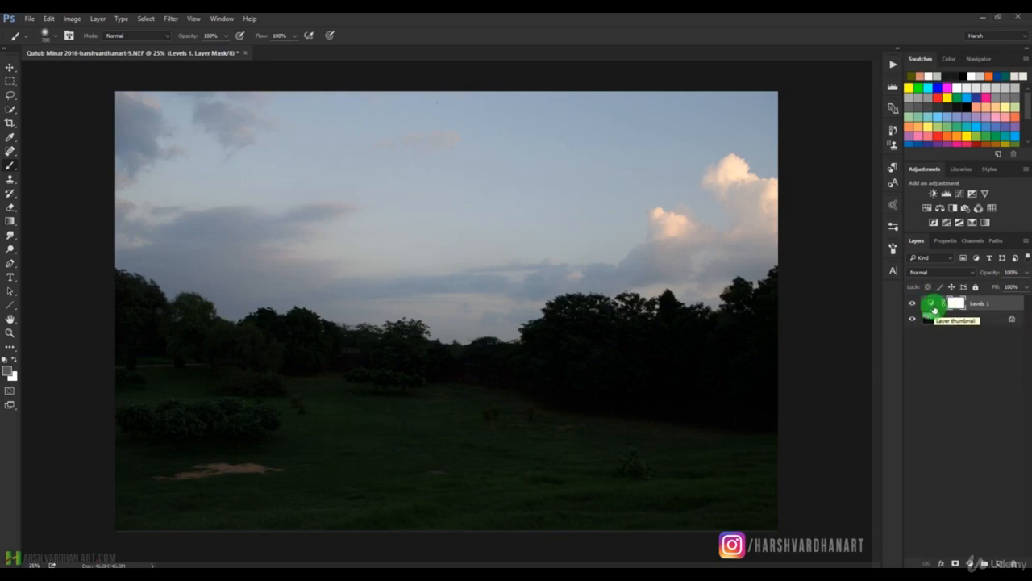
{"action": "double_click", "coordinate": [932, 303]}
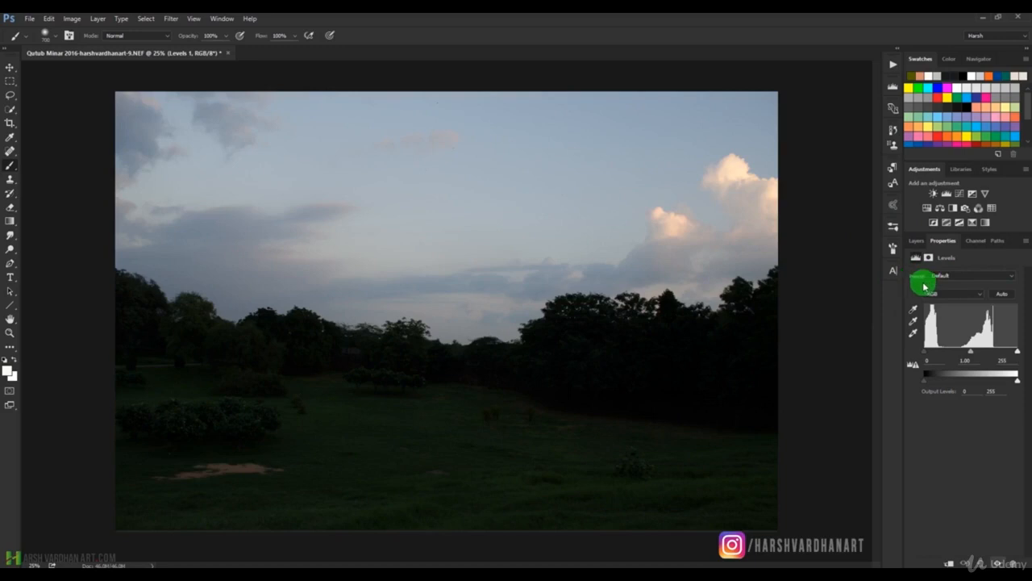
Try the Darker, Increase Contrast 1, Increase Contrast 2 and Increase Contrast 3 presets on the Levels adjustment.
{"action": "left_click", "coordinate": [1012, 280]}
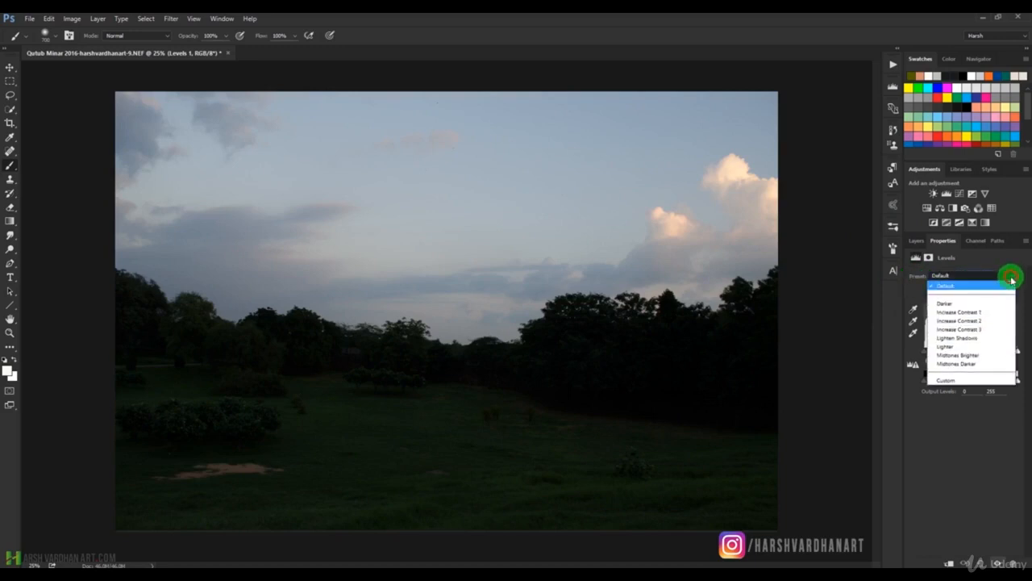
{"action": "left_click", "coordinate": [968, 304]}
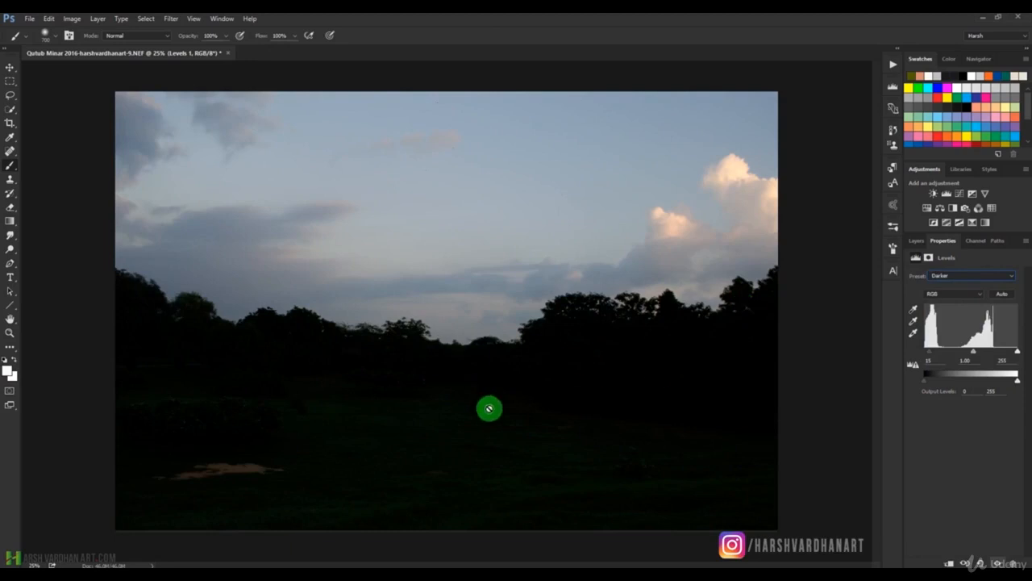
{"action": "left_click", "coordinate": [954, 277]}
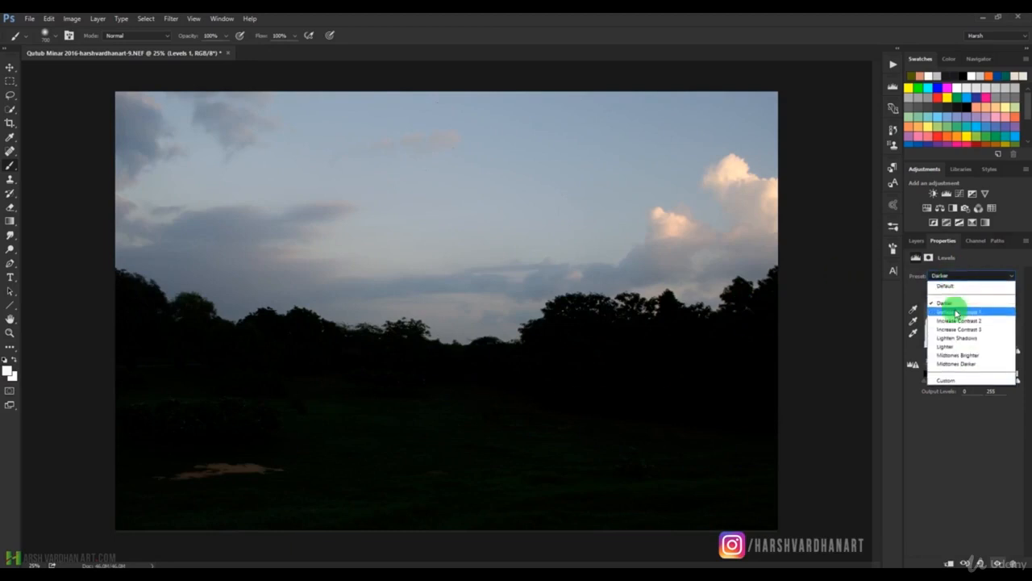
{"action": "left_click", "coordinate": [954, 313]}
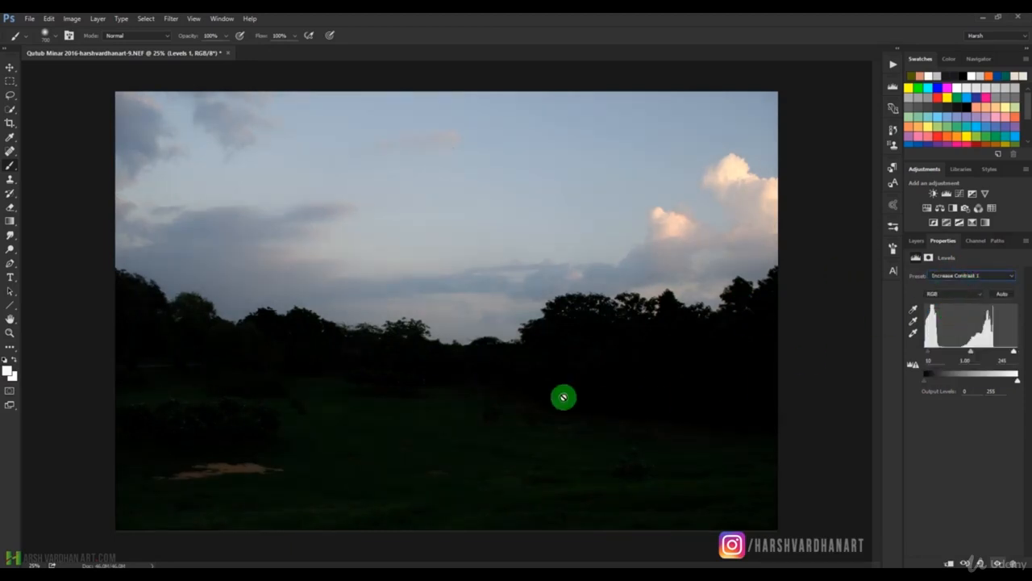
{"action": "left_click", "coordinate": [985, 274]}
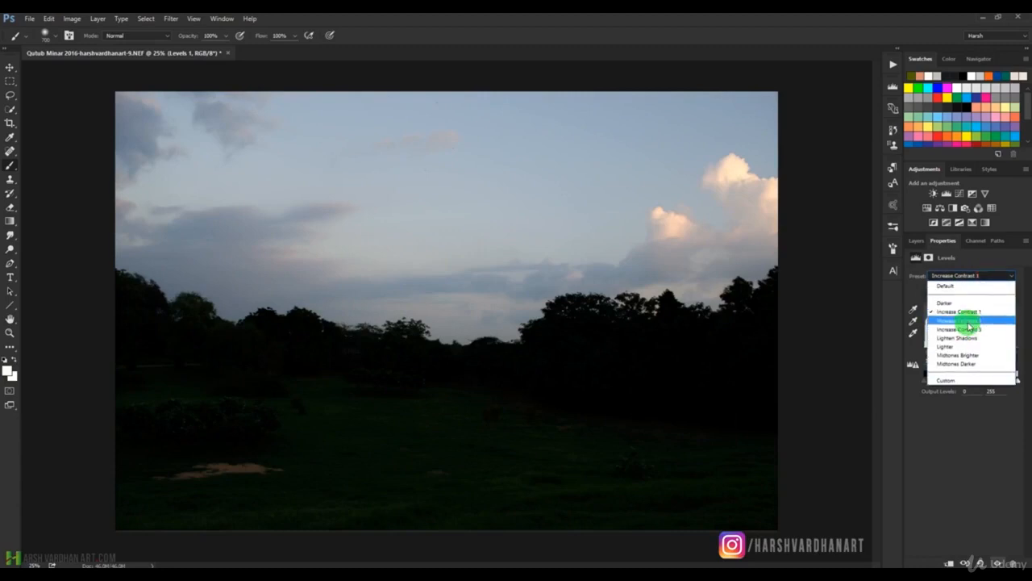
{"action": "left_click", "coordinate": [969, 325]}
{"action": "left_click", "coordinate": [984, 279]}
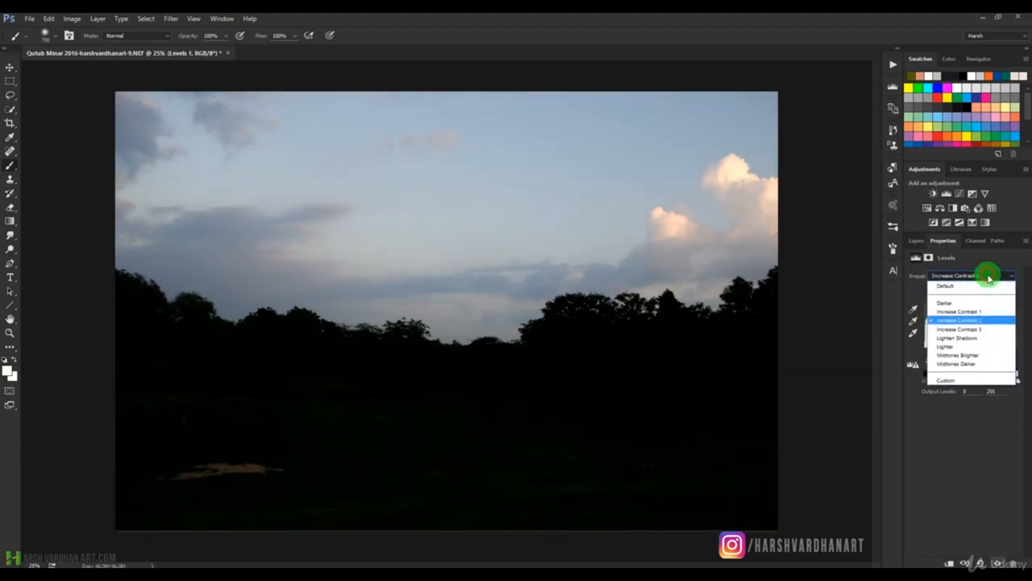
{"action": "left_click", "coordinate": [969, 330]}
Try the Lighten Shadows, Lighter, Midtones Brighter and Midtones Darker presets on the Levels adjustment.
{"action": "left_click", "coordinate": [984, 278]}
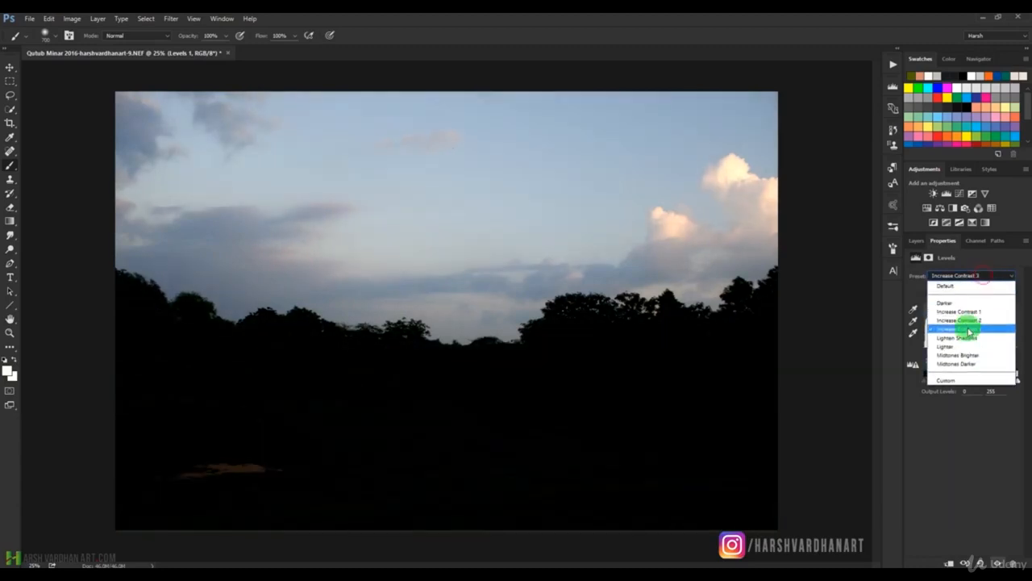
{"action": "left_click", "coordinate": [962, 339]}
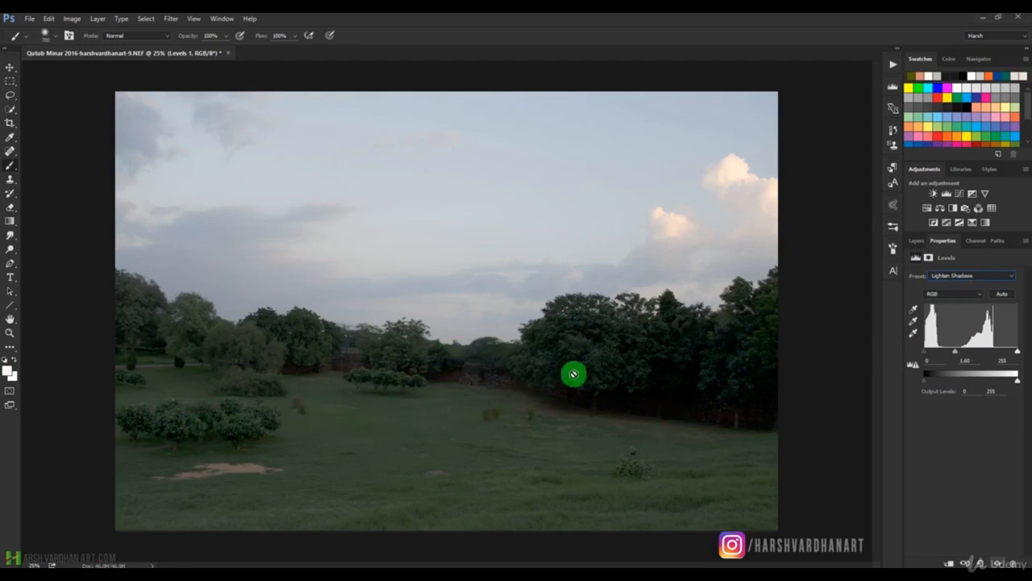
{"action": "left_click", "coordinate": [968, 275]}
{"action": "left_click", "coordinate": [955, 350]}
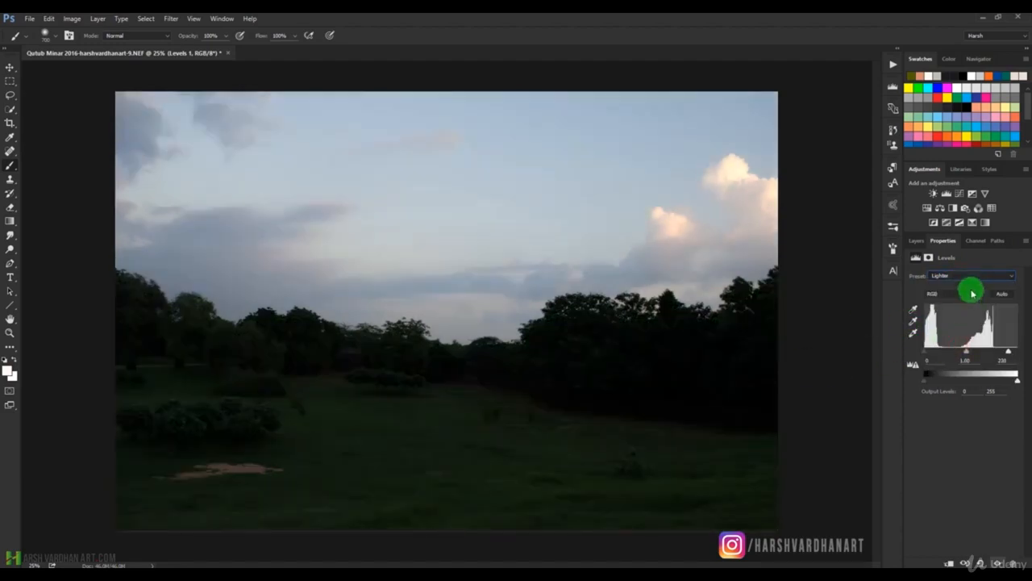
{"action": "left_click", "coordinate": [974, 275]}
{"action": "left_click", "coordinate": [962, 357]}
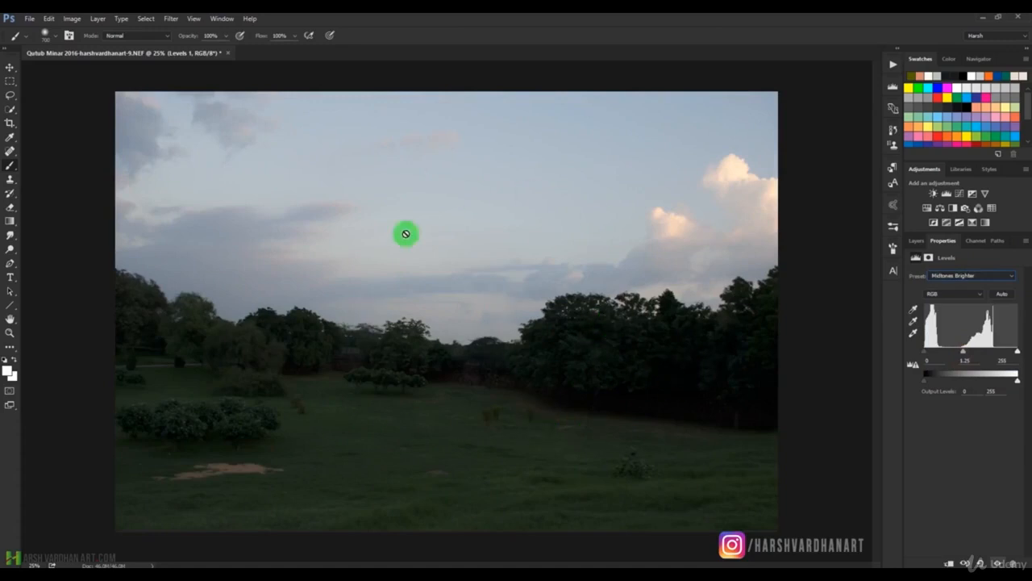
{"action": "left_click", "coordinate": [965, 275]}
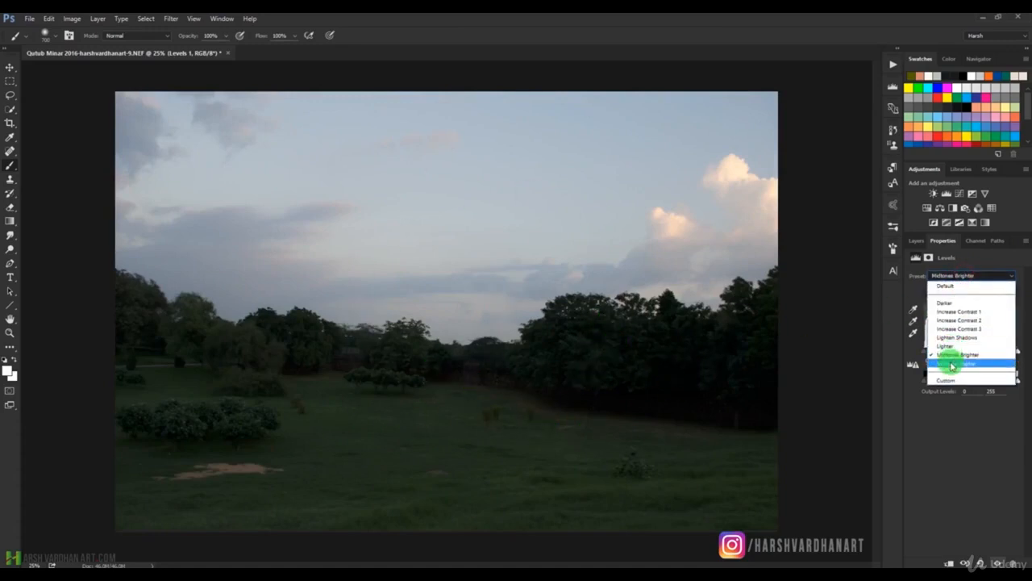
{"action": "left_click", "coordinate": [952, 364]}
Switch the Levels preset to Custom and return it to Default.
{"action": "left_click", "coordinate": [967, 275]}
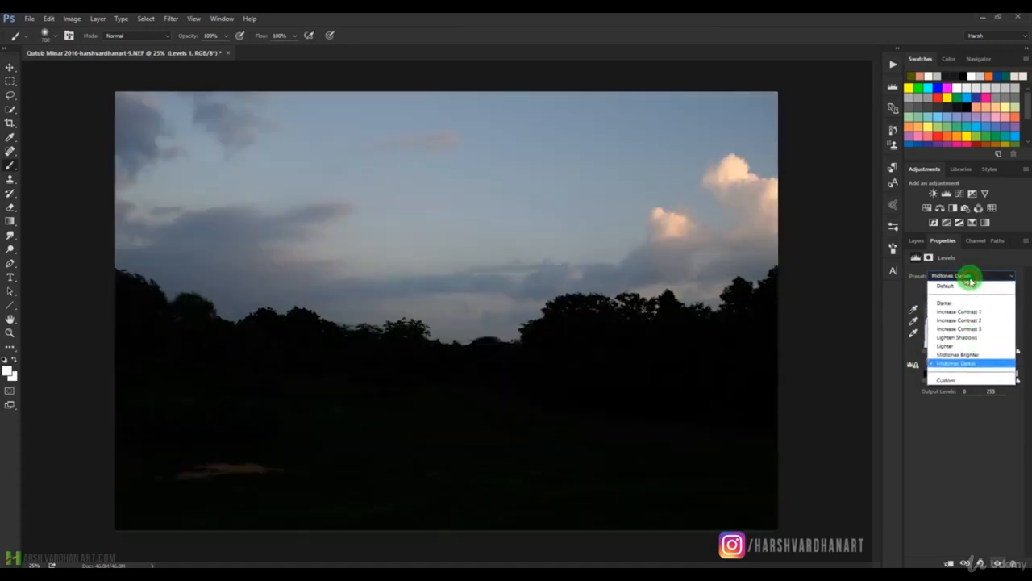
{"action": "left_click", "coordinate": [952, 385]}
{"action": "left_click", "coordinate": [974, 275]}
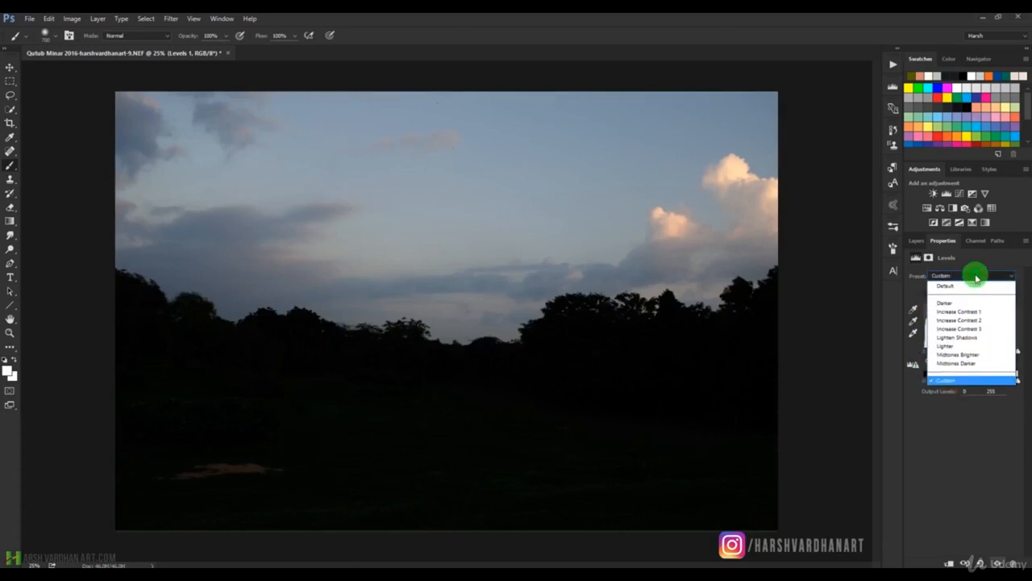
{"action": "left_click", "coordinate": [971, 286]}
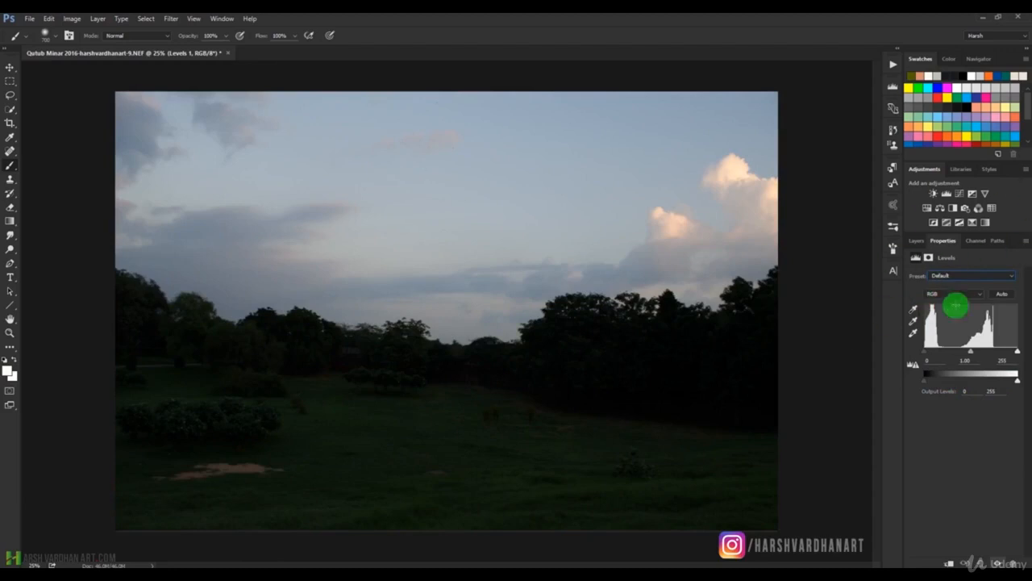
{"action": "left_click", "coordinate": [967, 276]}
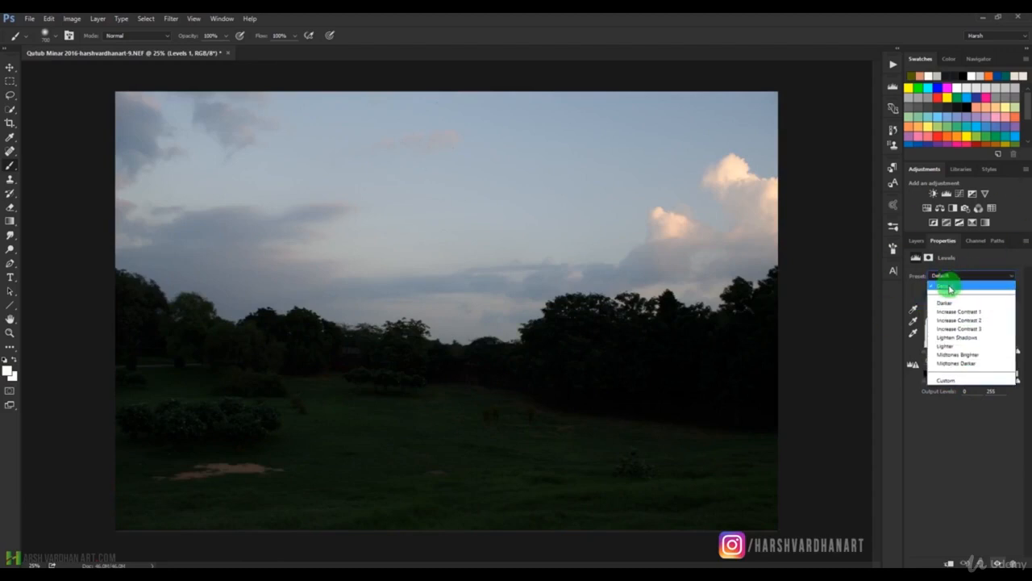
{"action": "left_click", "coordinate": [951, 286]}
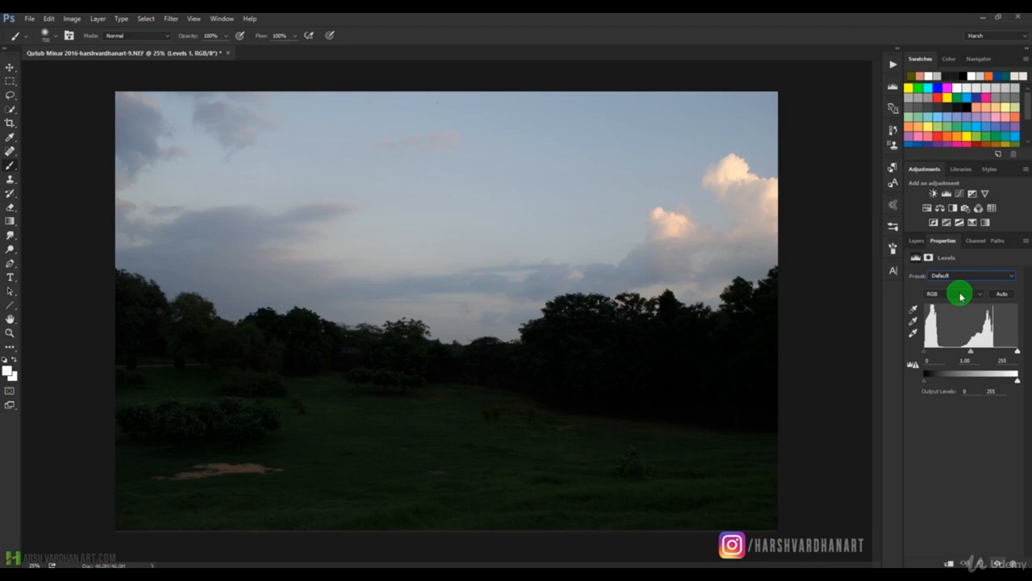
Select the Red channel of the Levels adjustment and set its shadow input level to 3.
{"action": "left_click", "coordinate": [961, 296]}
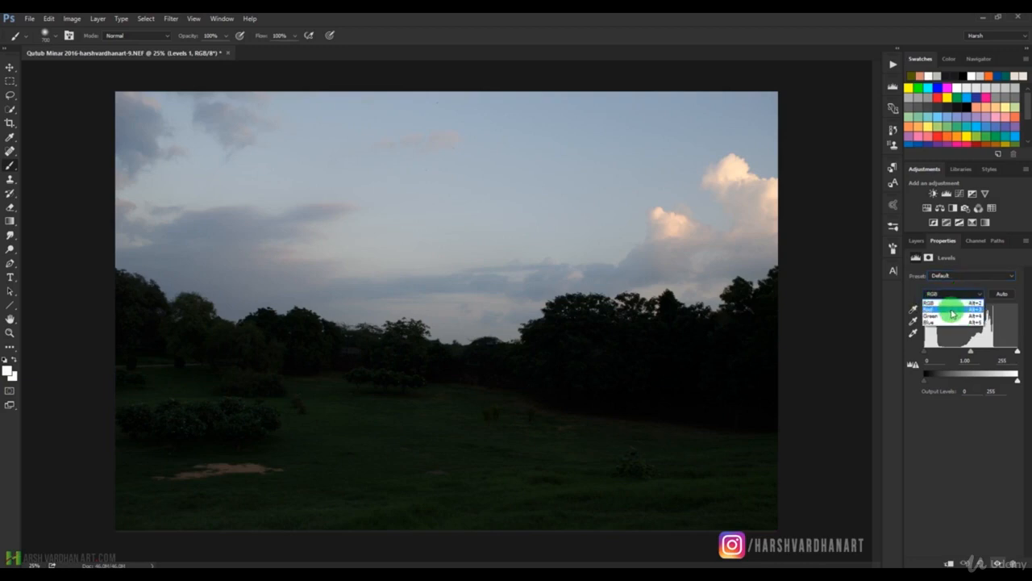
{"action": "left_click", "coordinate": [952, 311]}
{"action": "left_click", "coordinate": [955, 293]}
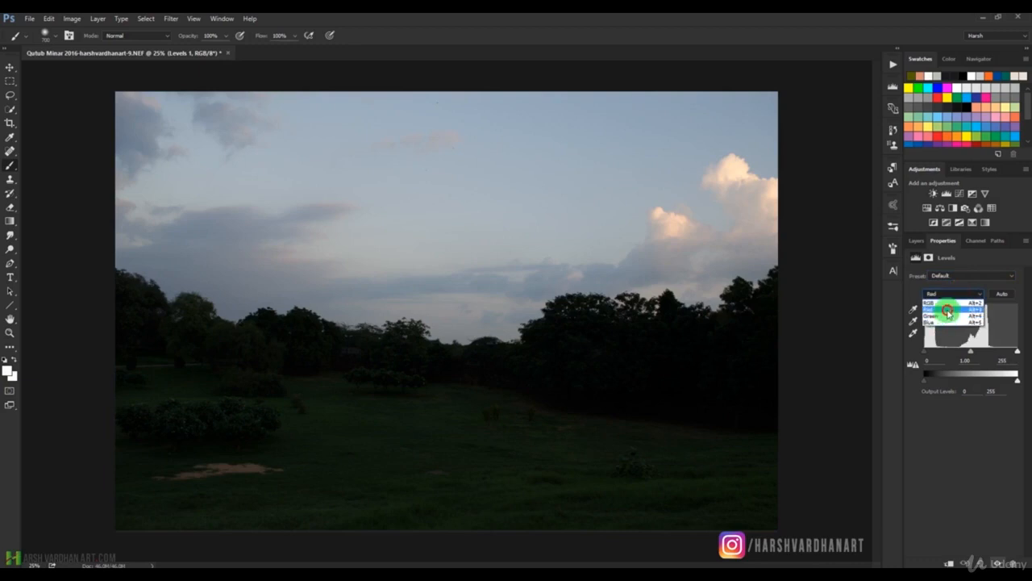
{"action": "left_click", "coordinate": [945, 309]}
{"action": "mouse_move", "coordinate": [927, 352]}
{"action": "left_mouse_down"}
{"action": "mouse_move", "coordinate": [949, 355]}
{"action": "mouse_move", "coordinate": [925, 353]}
{"action": "left_mouse_up"}
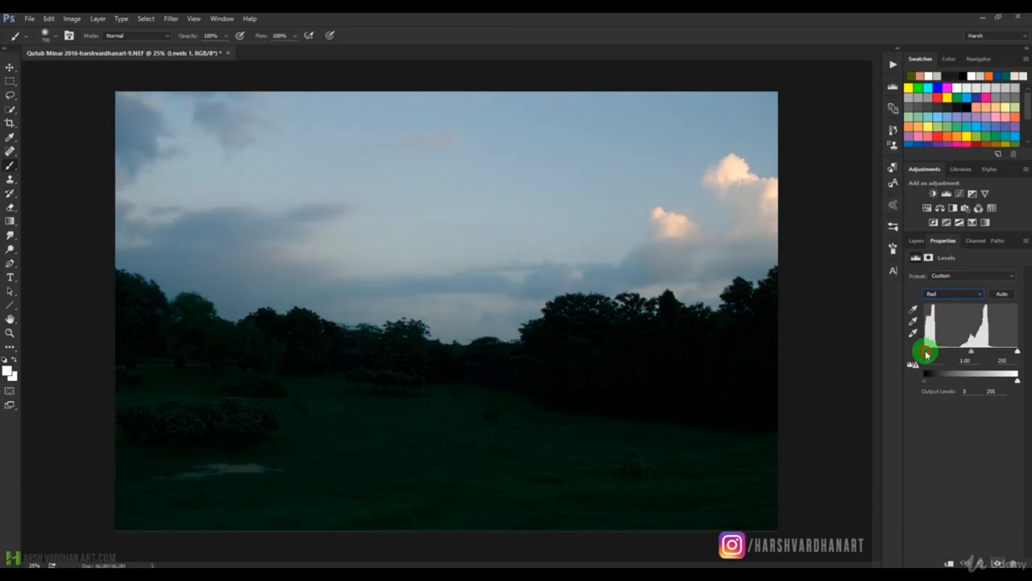
Adjust the Green channel's shadow input level and display the Blue channel's levels.
{"action": "left_click", "coordinate": [956, 292]}
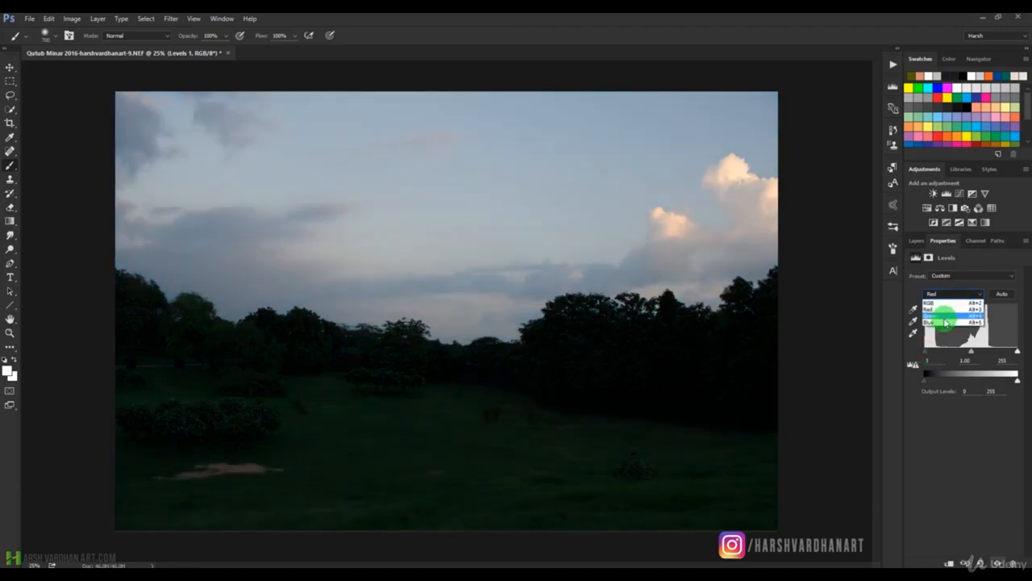
{"action": "left_click", "coordinate": [939, 315]}
{"action": "left_click_drag", "start_coordinate": [928, 349], "coordinate": [911, 346]}
{"action": "left_click", "coordinate": [940, 293]}
{"action": "left_click", "coordinate": [936, 322]}
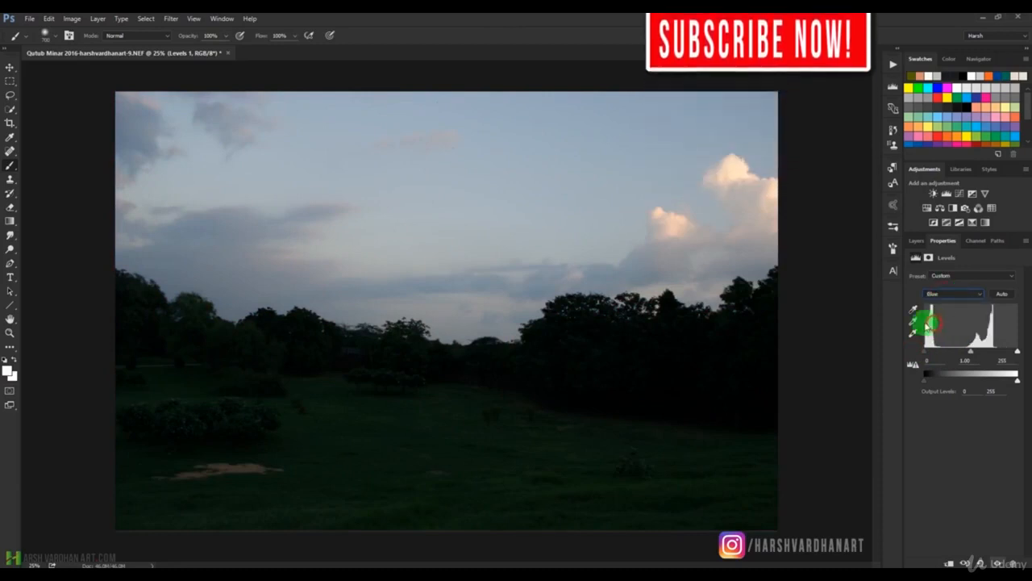
Return to the composite RGB channel and apply the automatic Levels correction.
{"action": "left_click", "coordinate": [940, 295]}
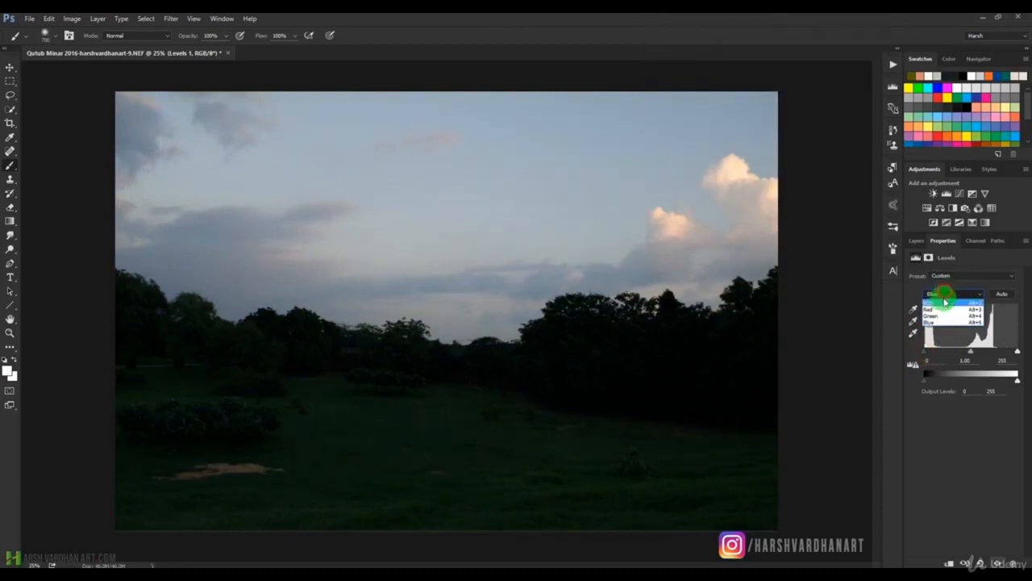
{"action": "left_click", "coordinate": [935, 302]}
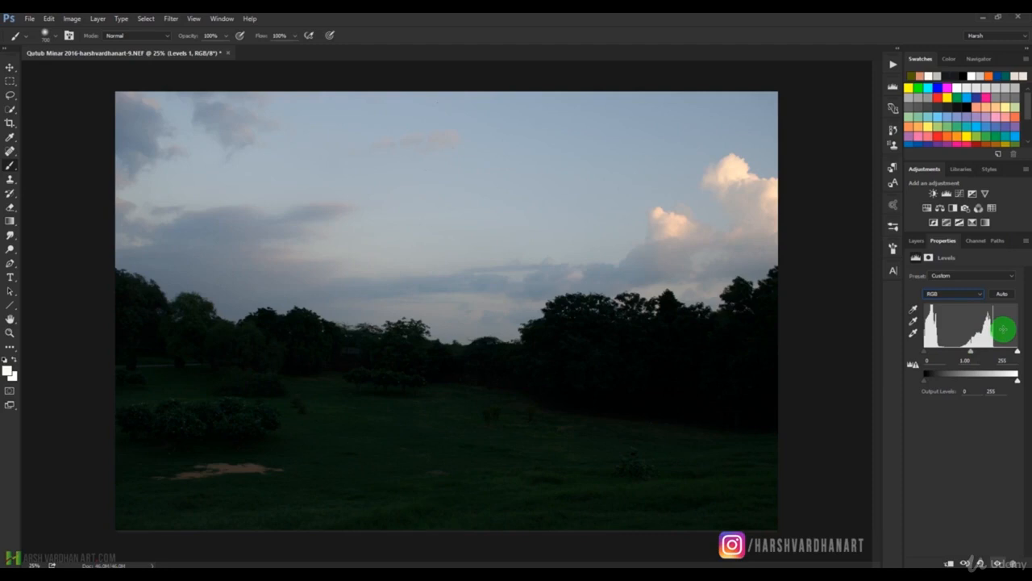
{"action": "left_click", "coordinate": [1004, 295]}
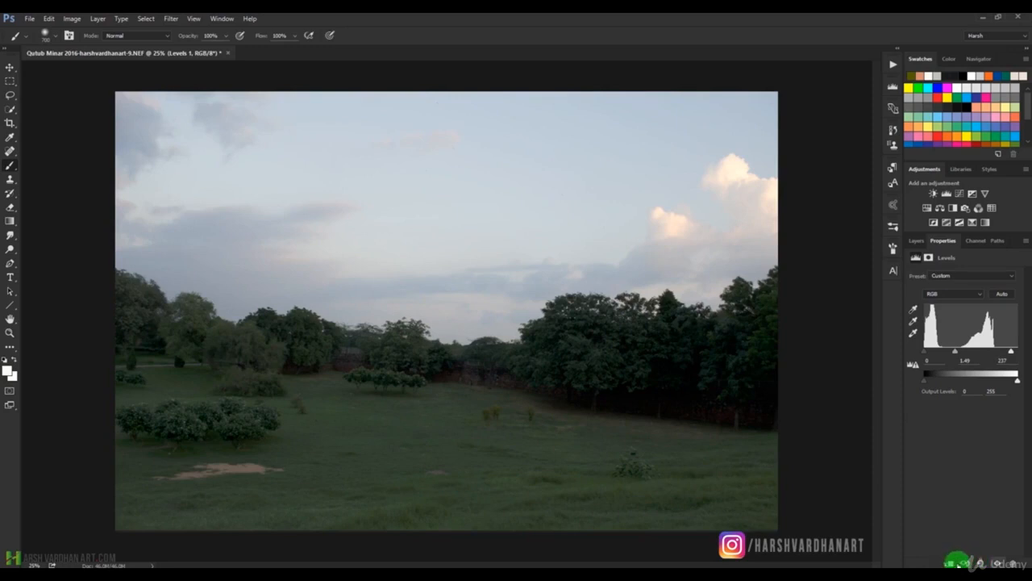
Compare the corrected photo with its previous state by switching the previous-state view on and off repeatedly.
{"action": "left_click", "coordinate": [966, 563]}
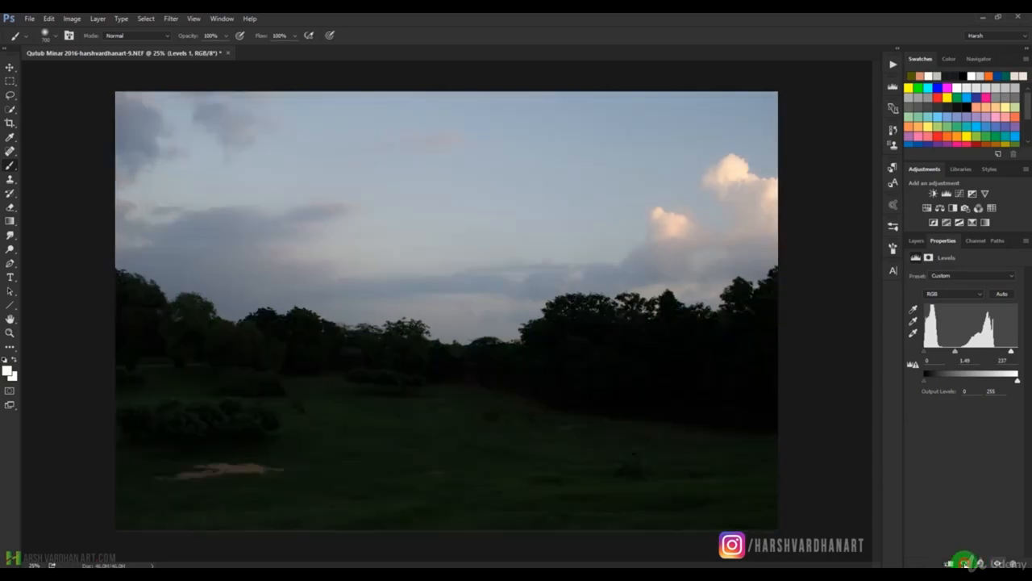
{"action": "left_click", "coordinate": [966, 563]}
{"action": "left_click", "coordinate": [966, 562]}
{"action": "left_click", "coordinate": [966, 562]}
{"action": "left_click", "coordinate": [965, 563]}
{"action": "left_click", "coordinate": [965, 562]}
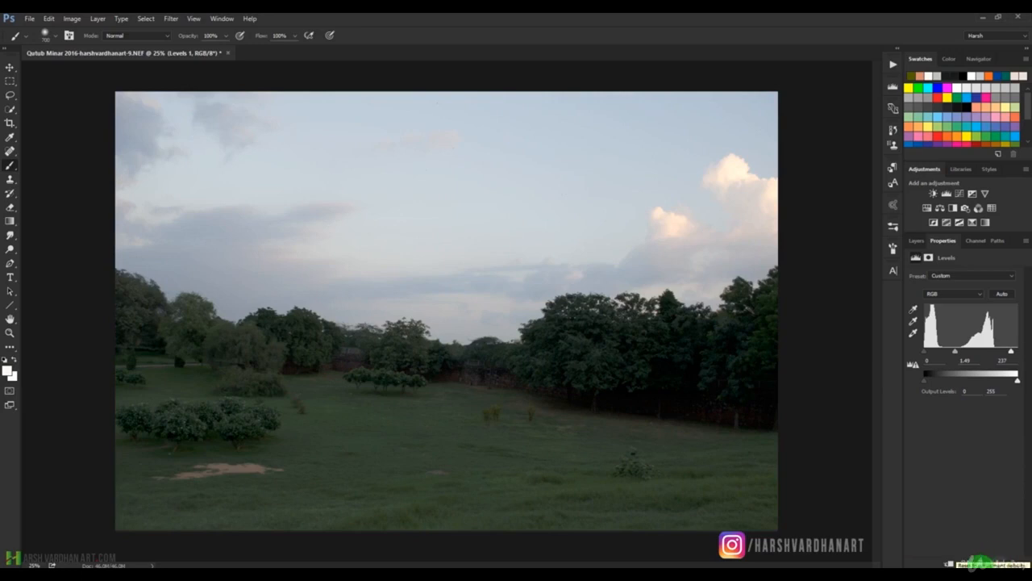
Reset the Levels adjustment to its defaults and restore the automatic correction.
{"action": "left_click", "coordinate": [980, 561]}
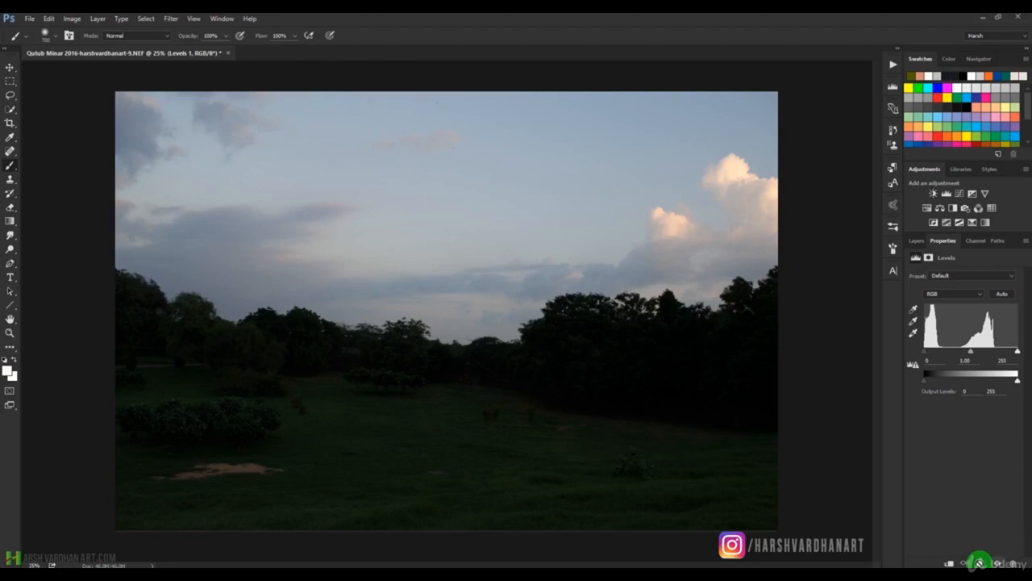
{"action": "left_click", "coordinate": [980, 562]}
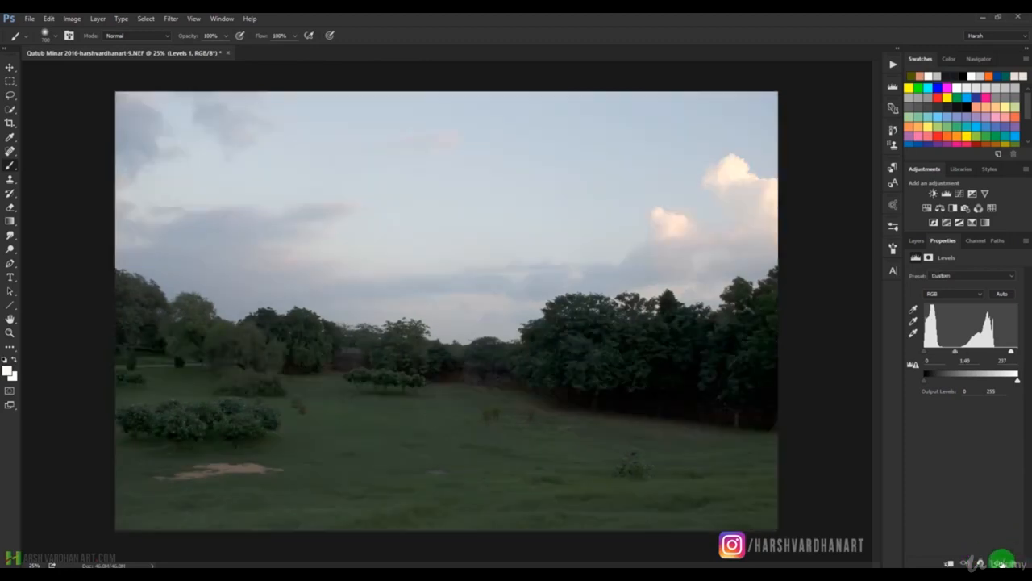
Toggle the visibility of the Levels adjustment layer repeatedly to compare the photo with and without it.
{"action": "left_click", "coordinate": [999, 562]}
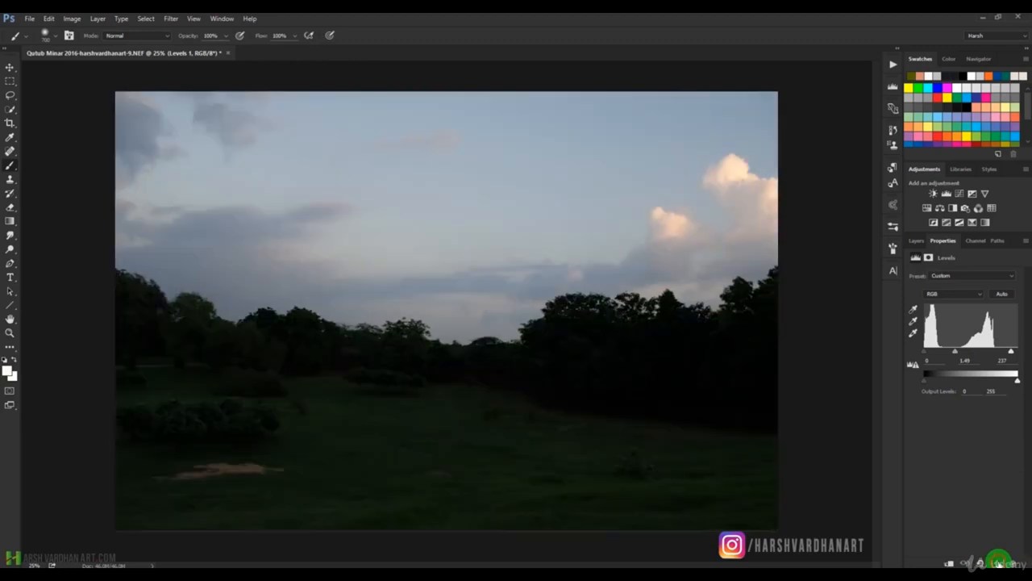
{"action": "left_click", "coordinate": [998, 562]}
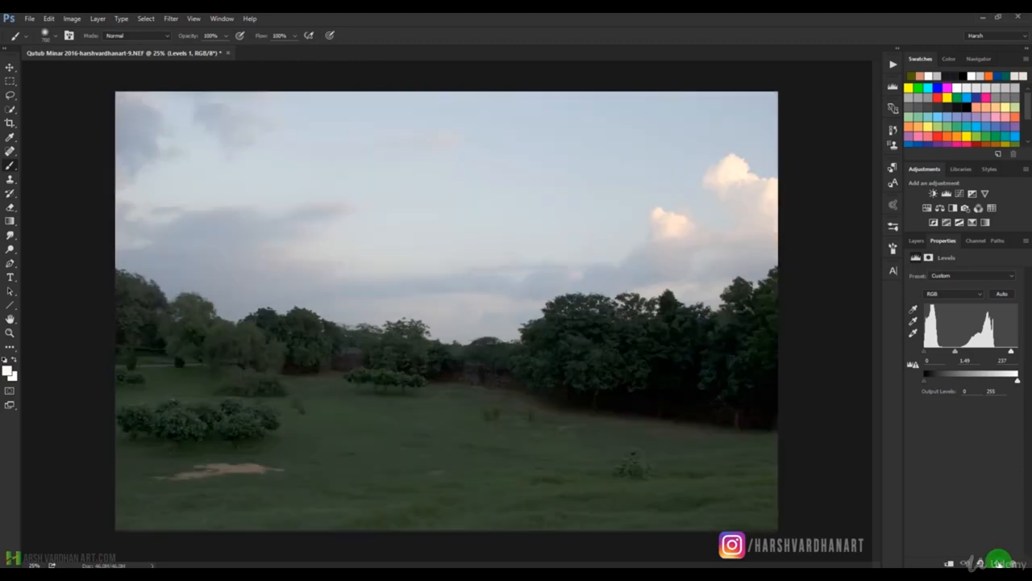
{"action": "left_click", "coordinate": [999, 562]}
{"action": "left_click", "coordinate": [998, 562]}
{"action": "left_click", "coordinate": [998, 562]}
{"action": "left_click", "coordinate": [999, 562]}
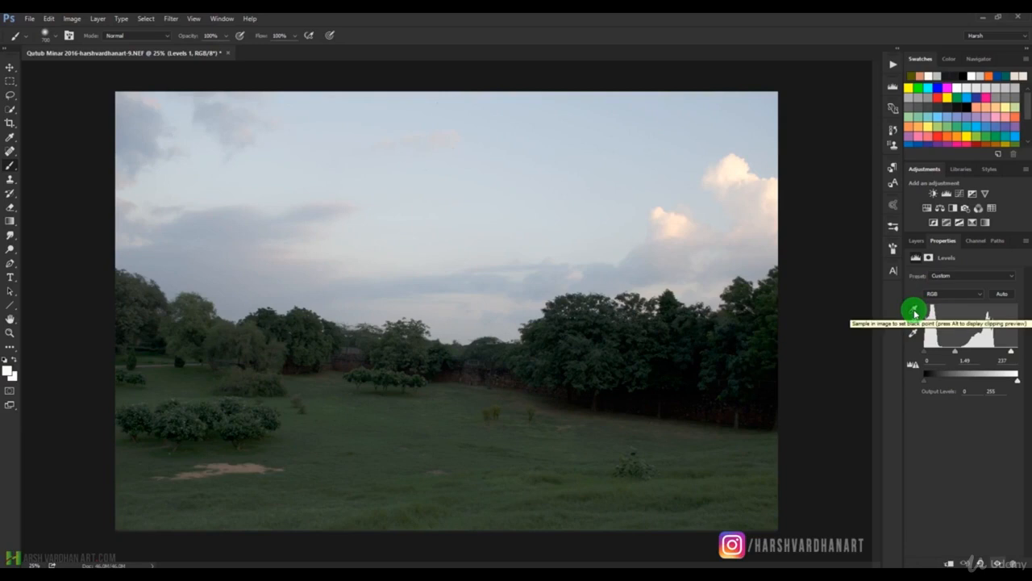
Set the Levels black point by sampling the dark trees on the right of the photo.
{"action": "left_click", "coordinate": [915, 313]}
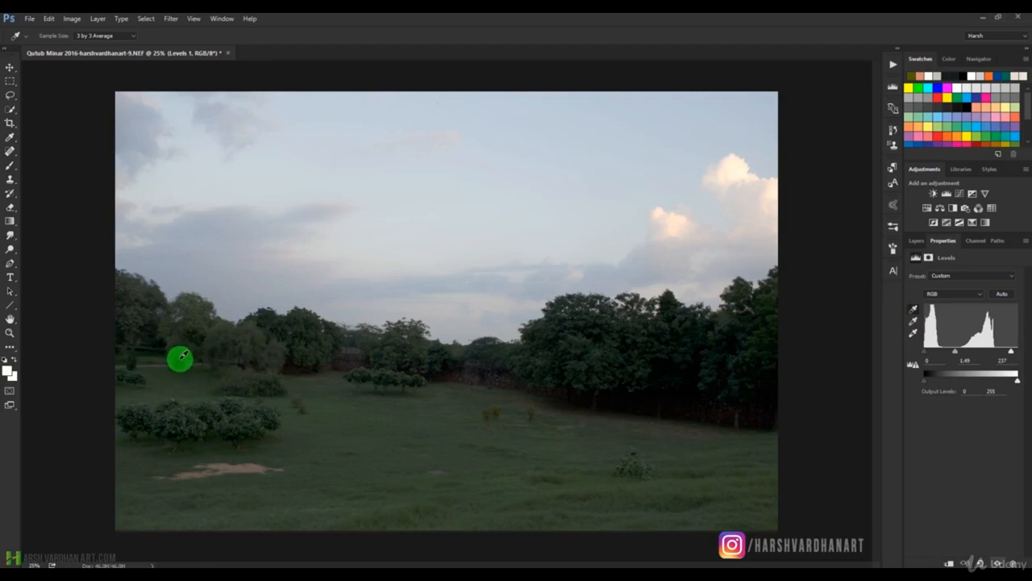
{"action": "left_click", "coordinate": [644, 393]}
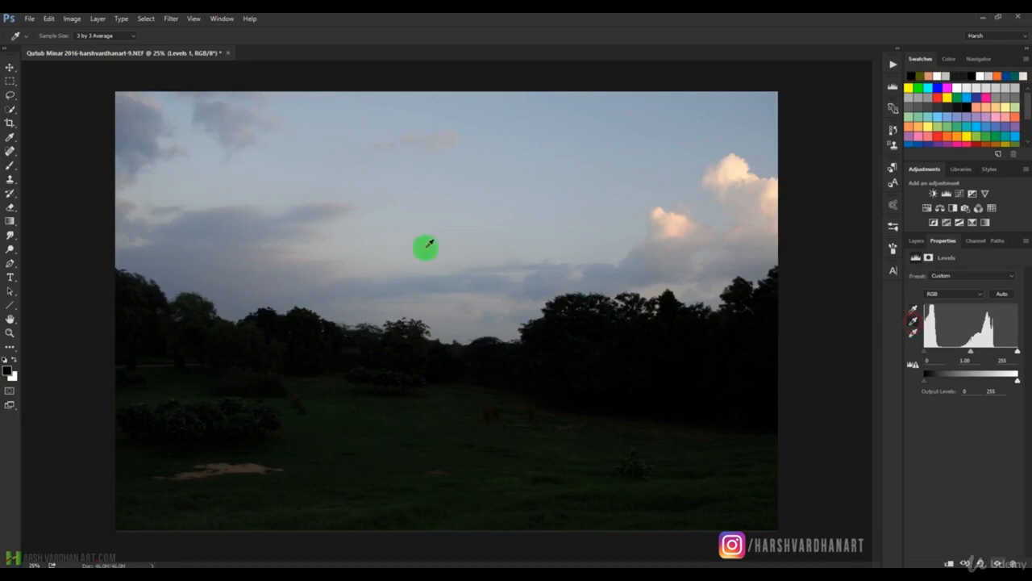
Set the Levels gray point by sampling the bare soil patch and the white point by sampling the bright cloud.
{"action": "left_click", "coordinate": [250, 467]}
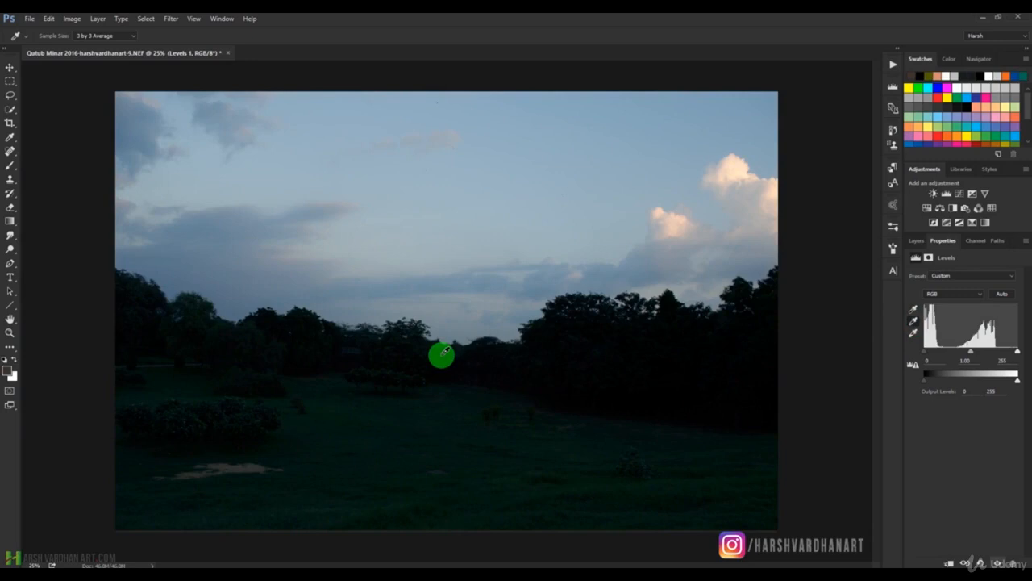
{"action": "left_click", "coordinate": [915, 333]}
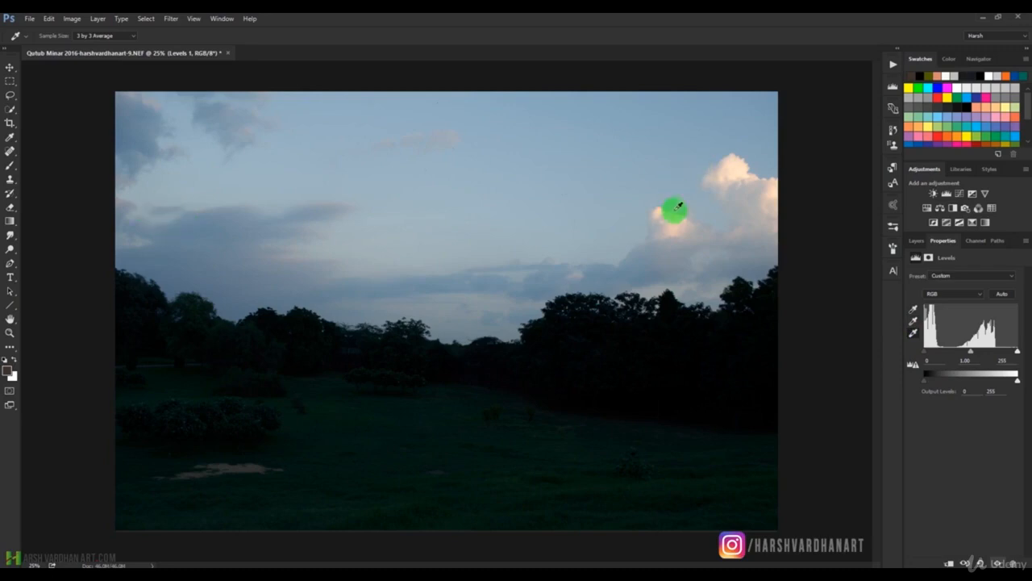
{"action": "left_click", "coordinate": [660, 211]}
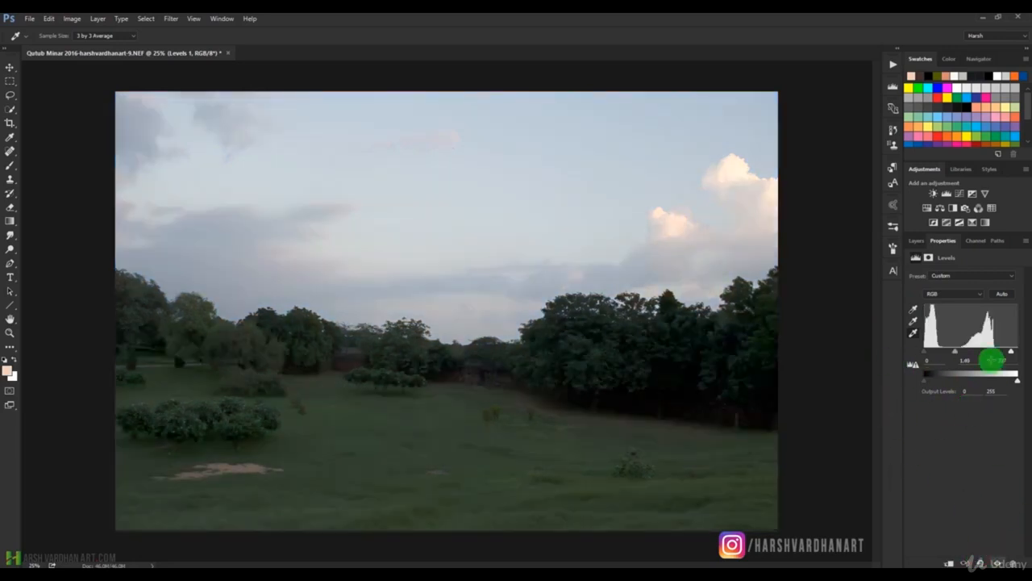
Reset the Levels adjustment, leave the point sampler for the Brush tool, and return the black input level to 0.
{"action": "left_click", "coordinate": [980, 562]}
{"action": "key", "text": "b"}
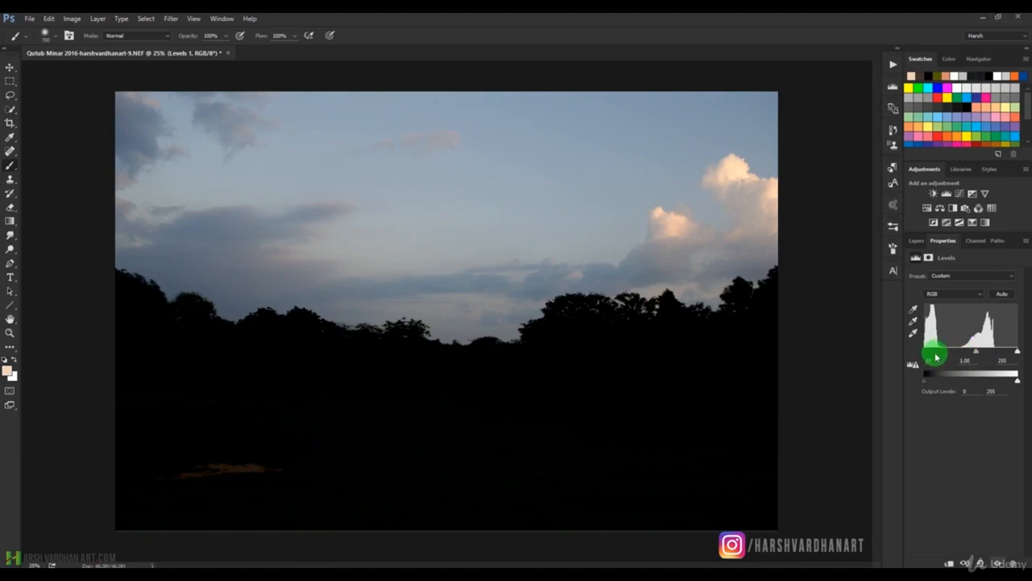
{"action": "left_click_drag", "start_coordinate": [934, 352], "coordinate": [924, 352]}
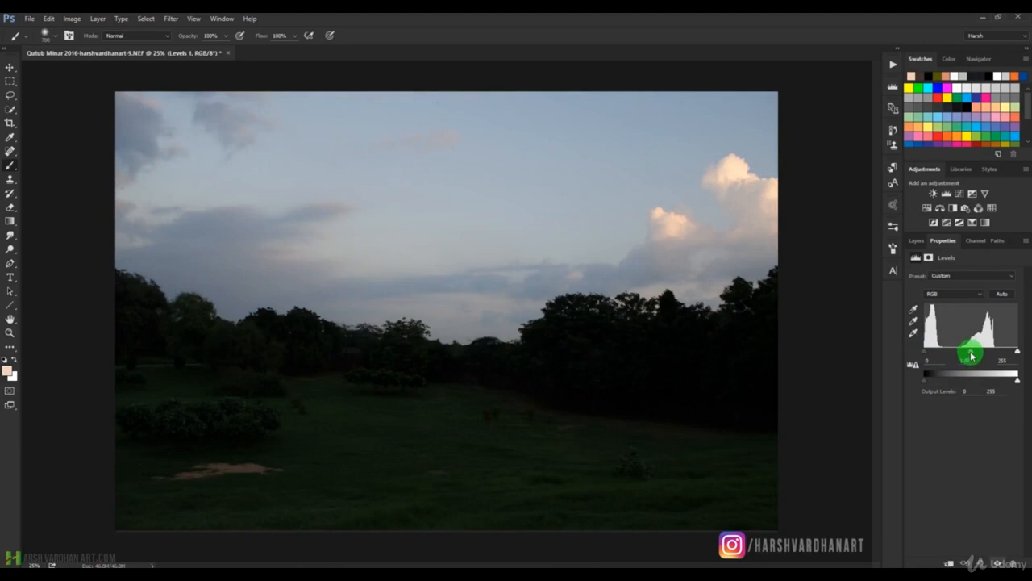
Raise the Levels midtone value to 1.50 and lower the white input level to 196.
{"action": "left_click_drag", "start_coordinate": [971, 355], "coordinate": [962, 353]}
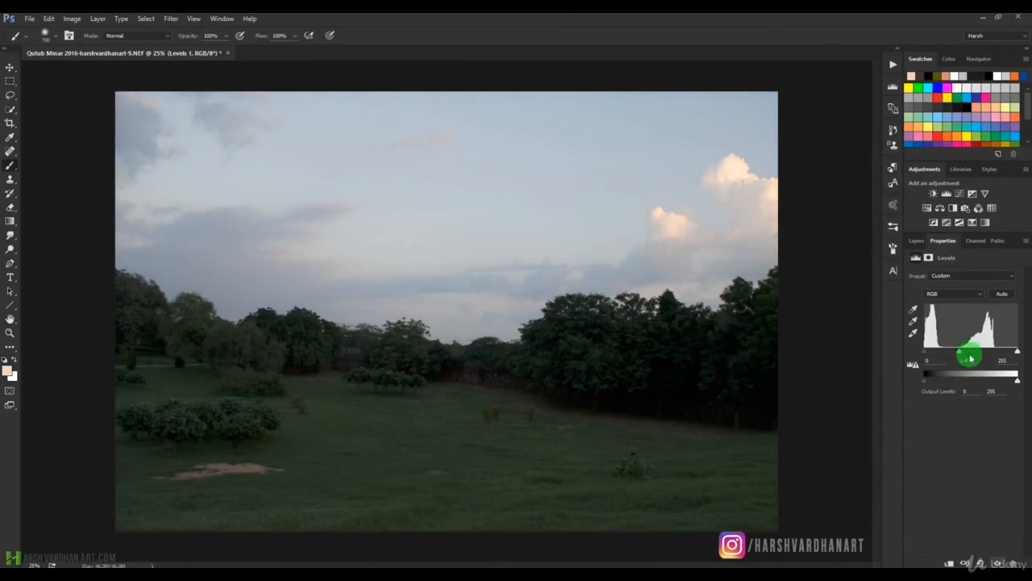
{"action": "left_click_drag", "start_coordinate": [961, 354], "coordinate": [956, 352]}
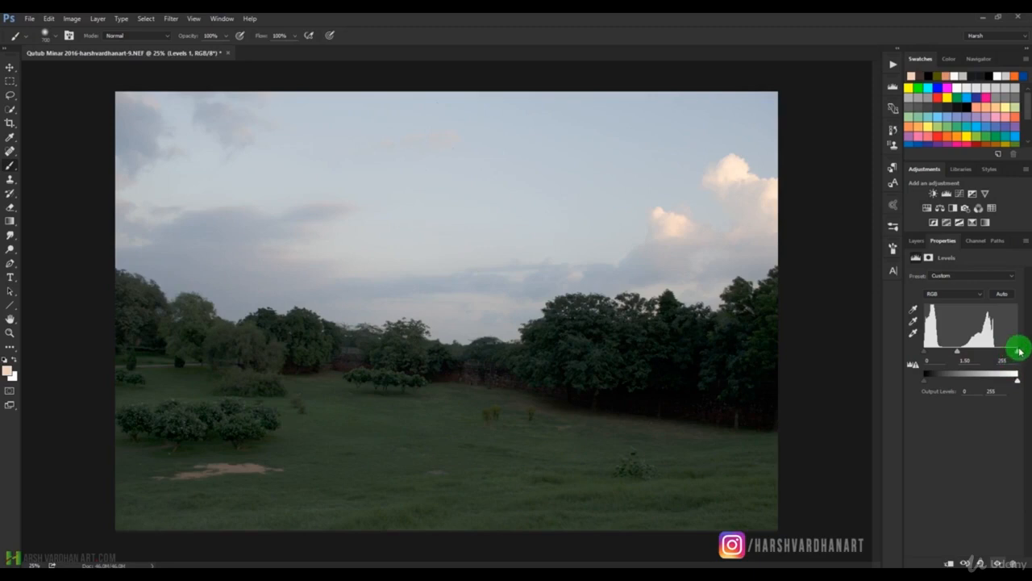
{"action": "left_click_drag", "start_coordinate": [1018, 353], "coordinate": [992, 353]}
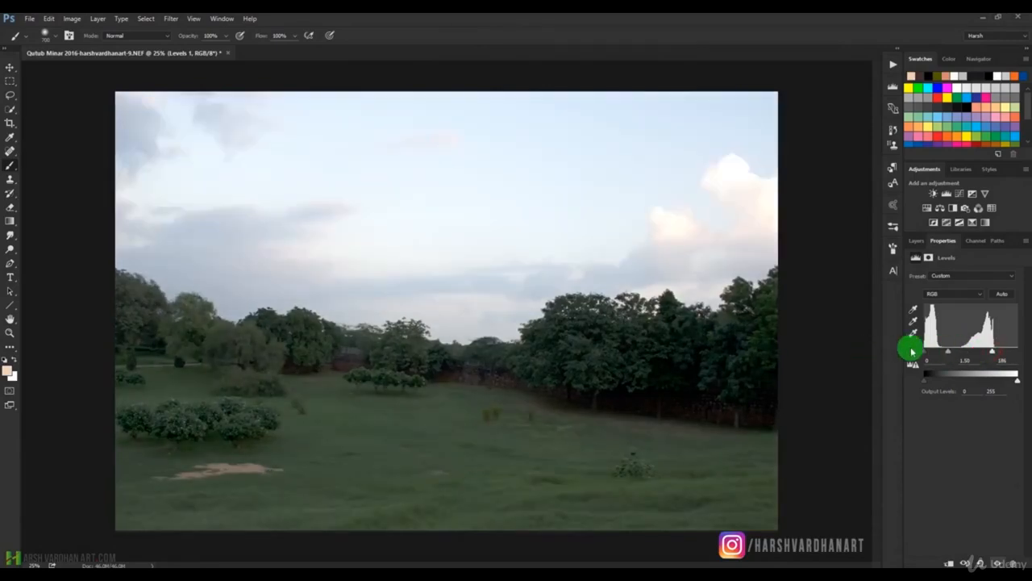
Try different midtone and white input settings, finishing with the midtone at 1.40 and the white input level at 251.
{"action": "left_click_drag", "start_coordinate": [978, 361], "coordinate": [1021, 352]}
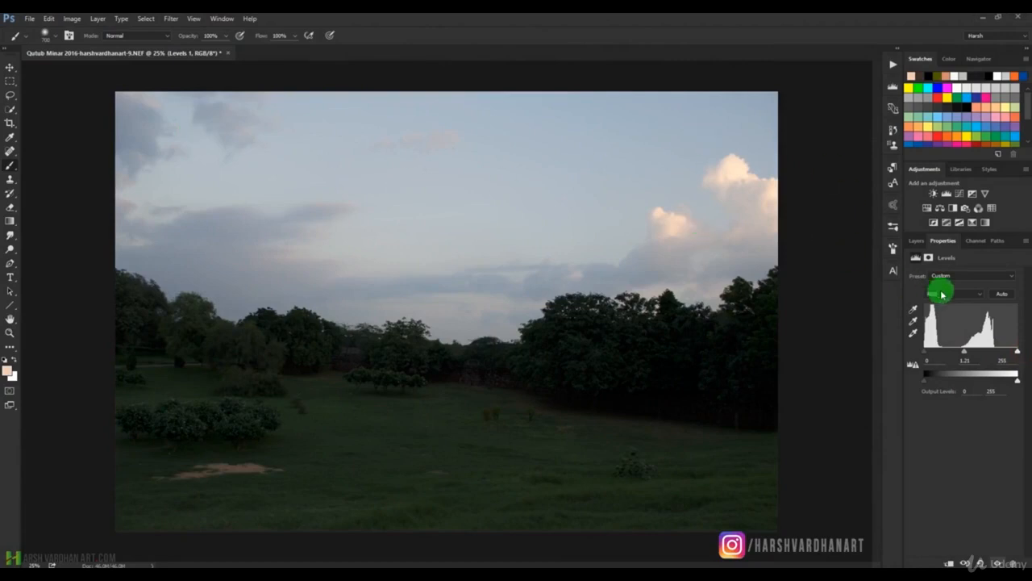
{"action": "left_click_drag", "start_coordinate": [1019, 353], "coordinate": [999, 349]}
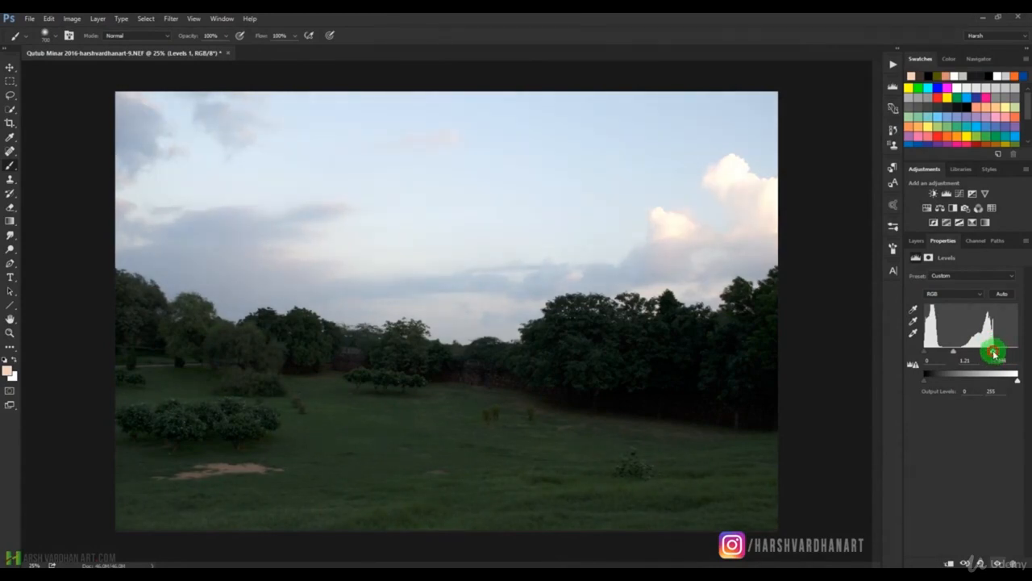
{"action": "left_click_drag", "start_coordinate": [996, 353], "coordinate": [1022, 352]}
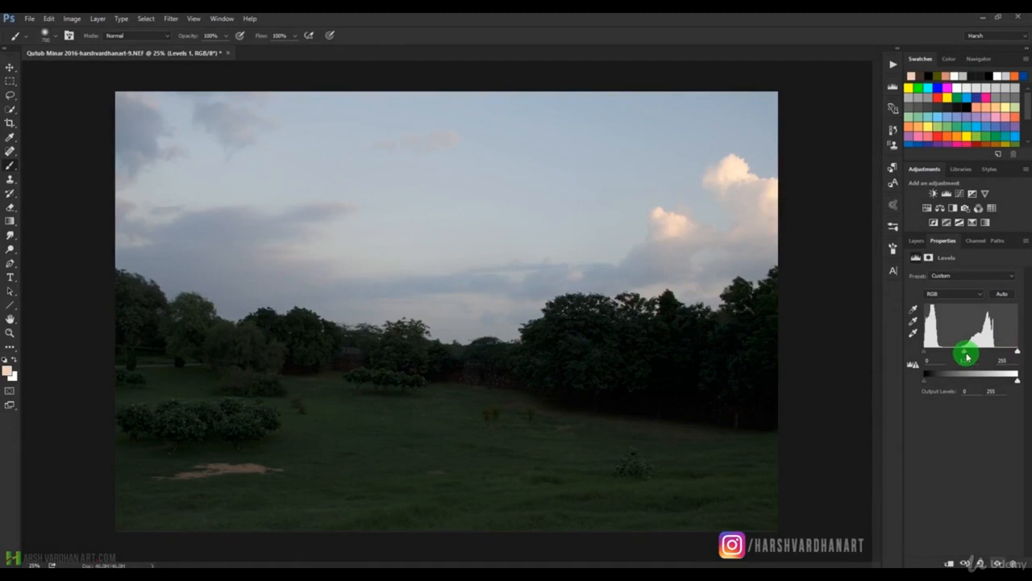
{"action": "left_click_drag", "start_coordinate": [966, 353], "coordinate": [1014, 350]}
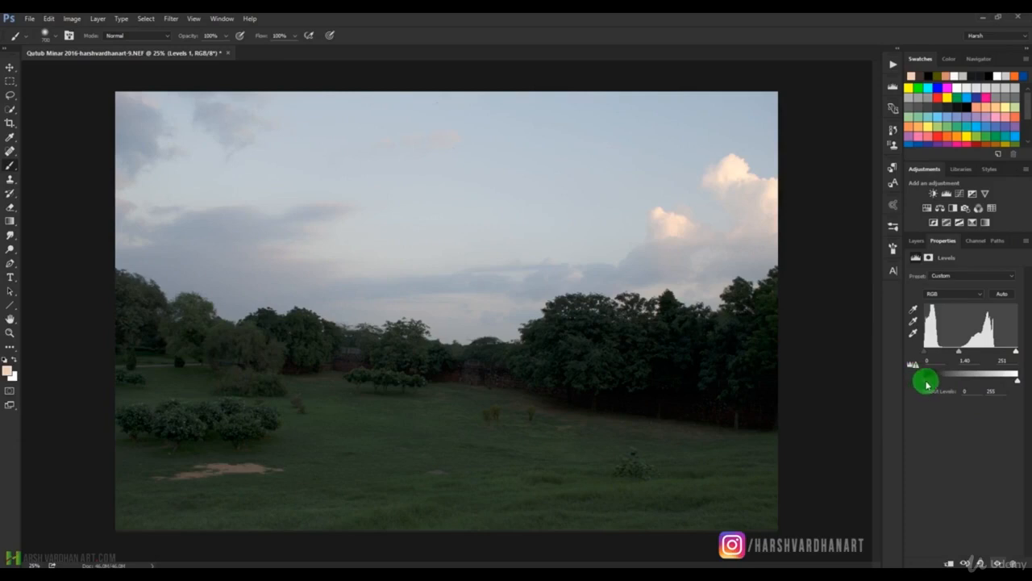
Try a black output level of 64, and restore the output range to 0 and 255.
{"action": "left_click_drag", "start_coordinate": [926, 384], "coordinate": [950, 385]}
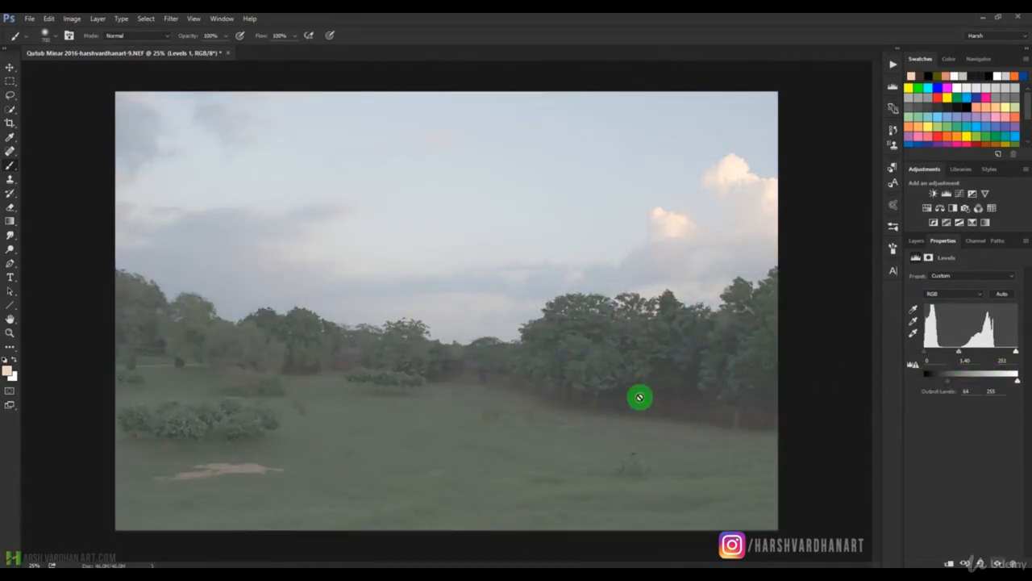
{"action": "left_click_drag", "start_coordinate": [947, 383], "coordinate": [912, 383]}
{"action": "mouse_move", "coordinate": [1019, 383]}
{"action": "left_mouse_down"}
{"action": "mouse_move", "coordinate": [945, 386]}
{"action": "mouse_move", "coordinate": [1021, 382]}
{"action": "left_mouse_up"}
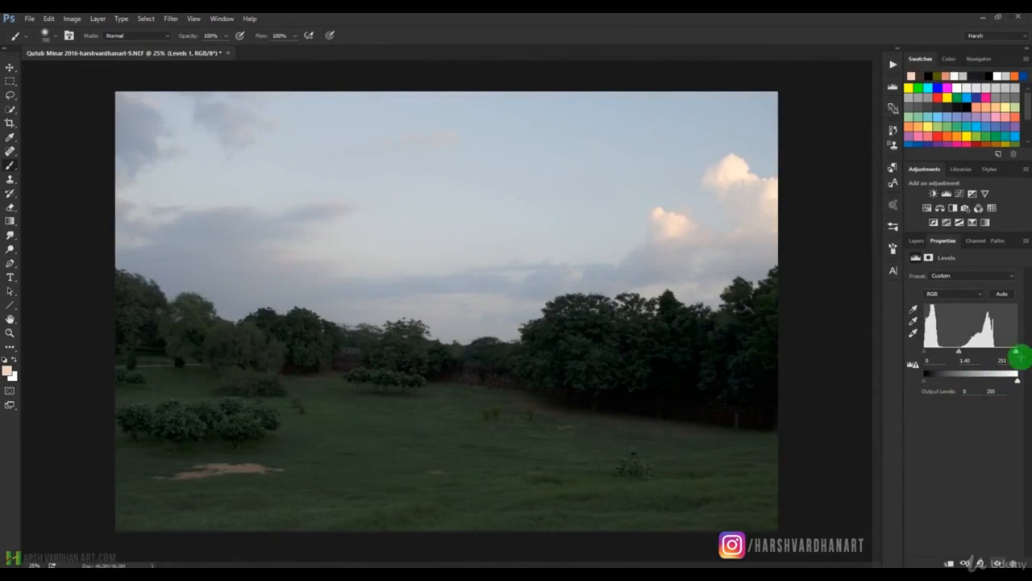
Paint black (000000) on the Levels 1 layer mask in a horizontal band across the row of trees.
{"action": "left_click", "coordinate": [930, 257]}
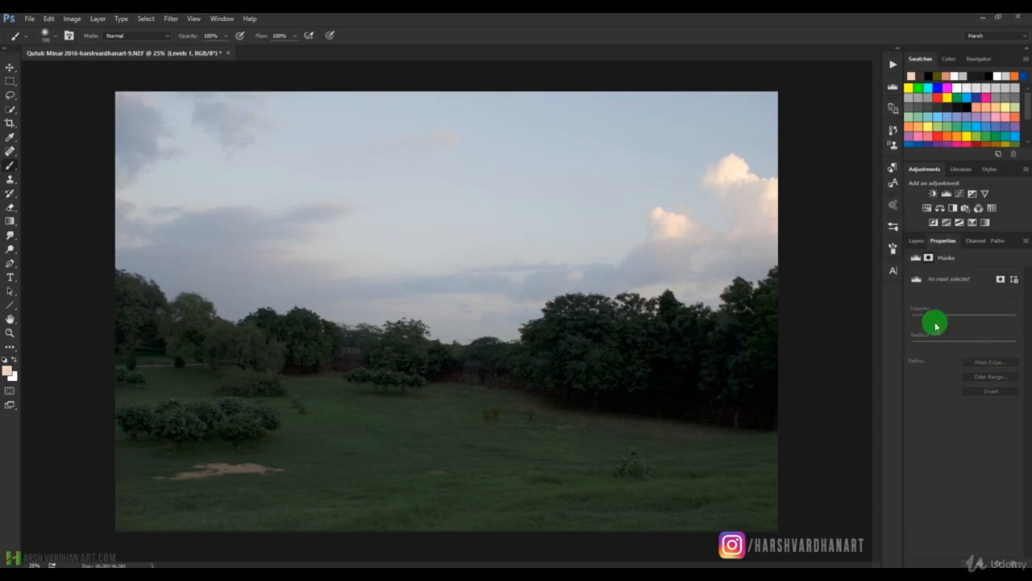
{"action": "left_click", "coordinate": [916, 240]}
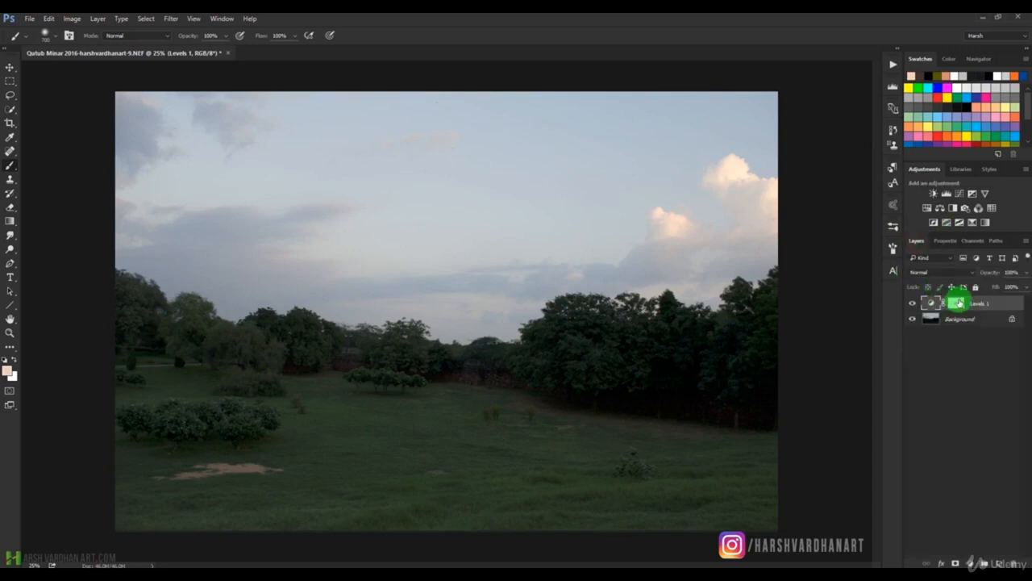
{"action": "left_click", "coordinate": [954, 303]}
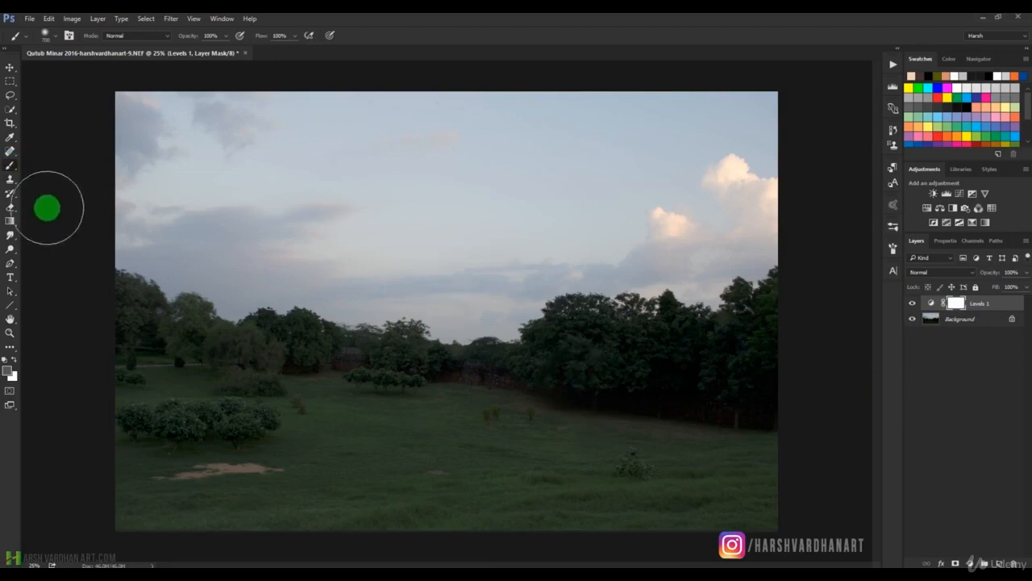
{"action": "left_click", "coordinate": [12, 373]}
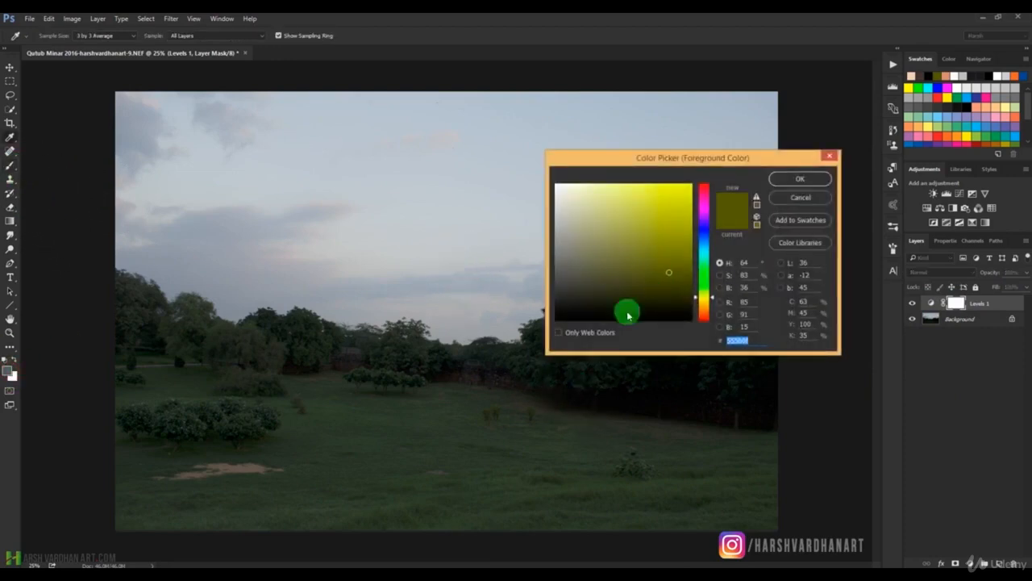
{"action": "left_click_drag", "start_coordinate": [565, 318], "coordinate": [549, 327]}
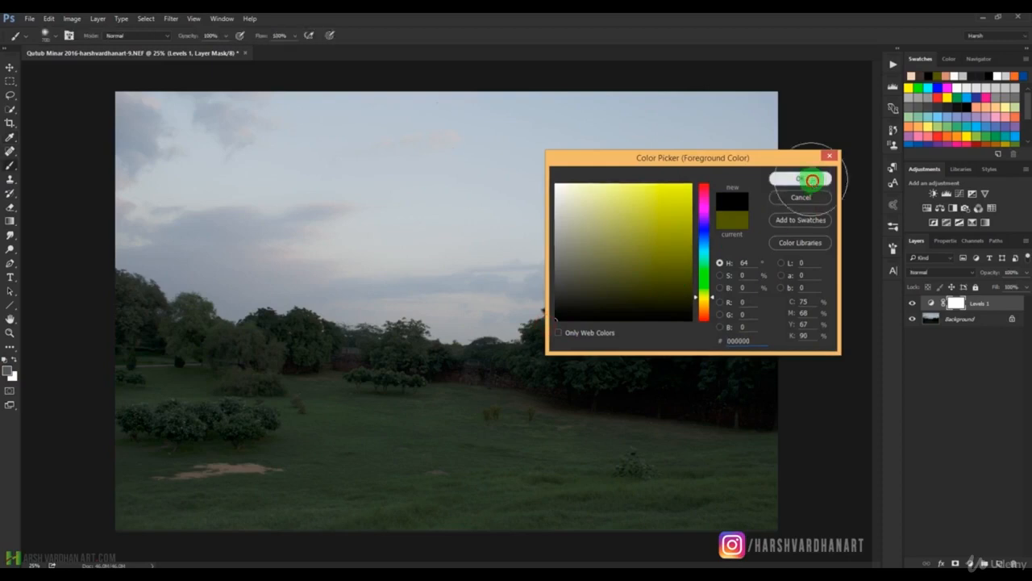
{"action": "left_click", "coordinate": [800, 178]}
{"action": "mouse_move", "coordinate": [625, 356]}
{"action": "left_mouse_down"}
{"action": "mouse_move", "coordinate": [270, 347]}
{"action": "mouse_move", "coordinate": [733, 350]}
{"action": "mouse_move", "coordinate": [651, 373]}
{"action": "mouse_move", "coordinate": [192, 346]}
{"action": "mouse_move", "coordinate": [111, 304]}
{"action": "mouse_move", "coordinate": [134, 344]}
{"action": "left_mouse_up"}
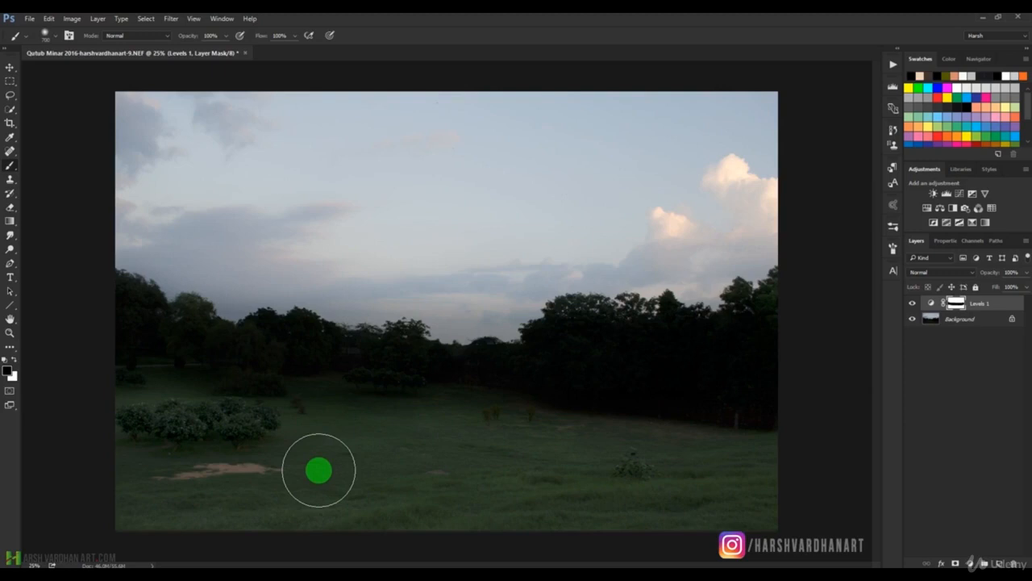
Display the Levels 1 mask on its own, return to the photo, and invert the mask.
{"action": "left_click", "coordinate": [956, 303], "text": "alt"}
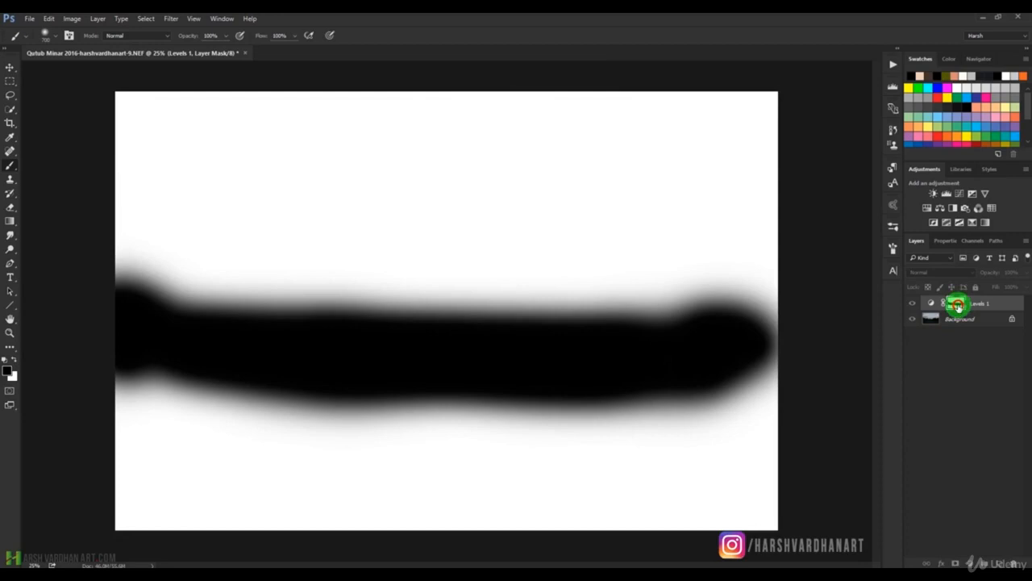
{"action": "left_click", "coordinate": [956, 304], "text": "alt"}
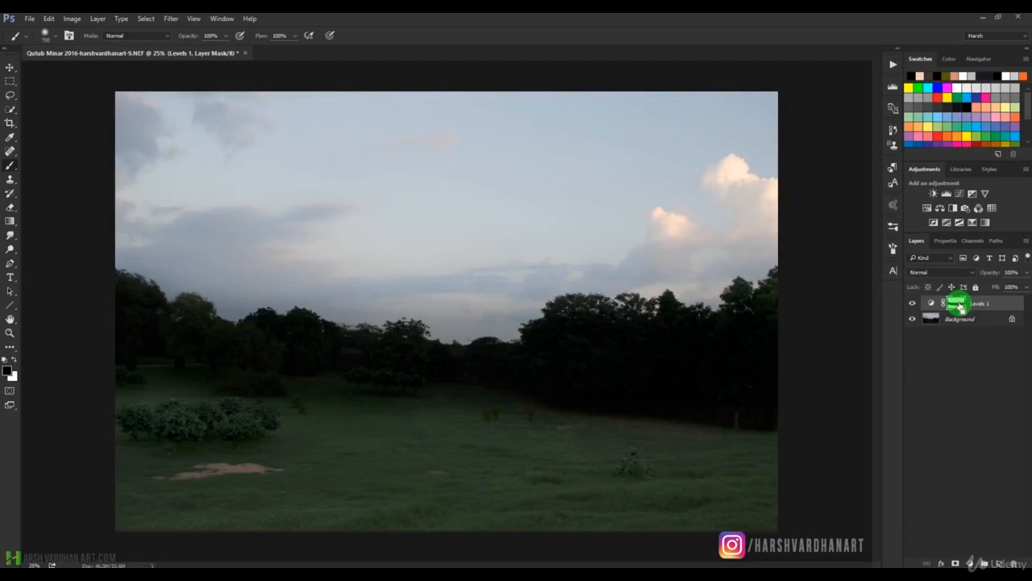
{"action": "left_click", "coordinate": [912, 304]}
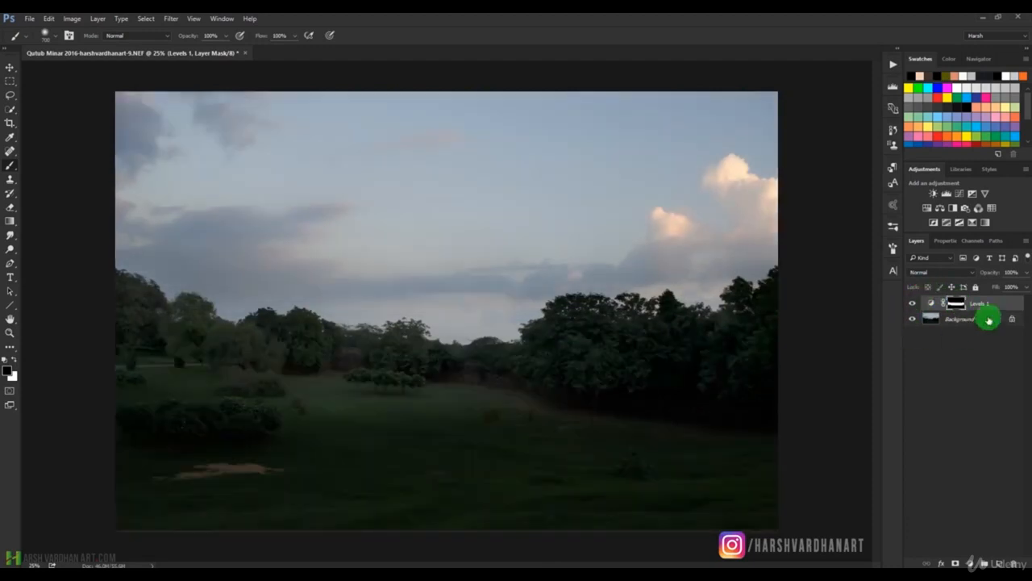
Compare the masked correction by switching the Levels 1 layer's visibility off and on repeatedly.
{"action": "left_click", "coordinate": [914, 303]}
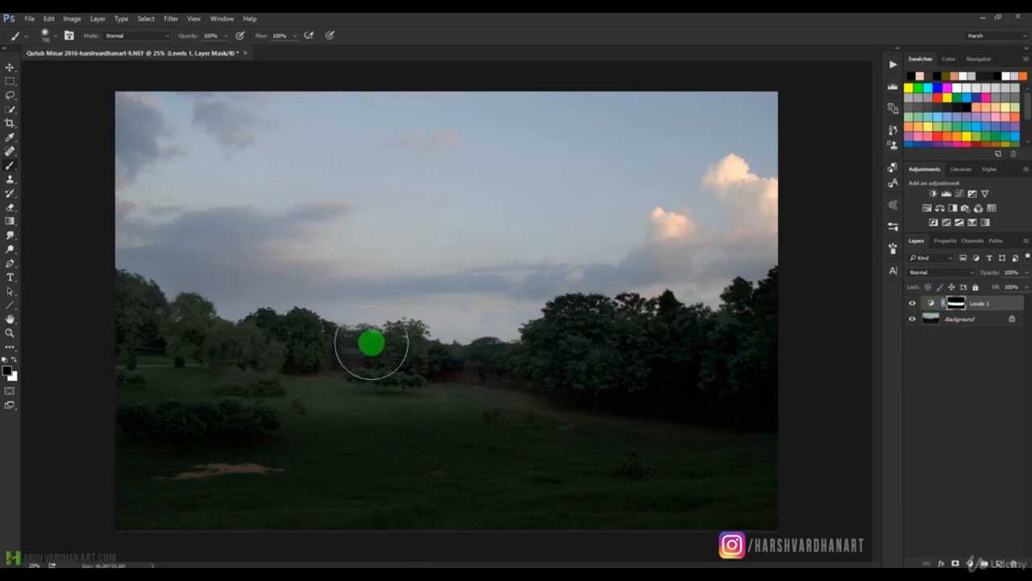
{"action": "left_click", "coordinate": [914, 304]}
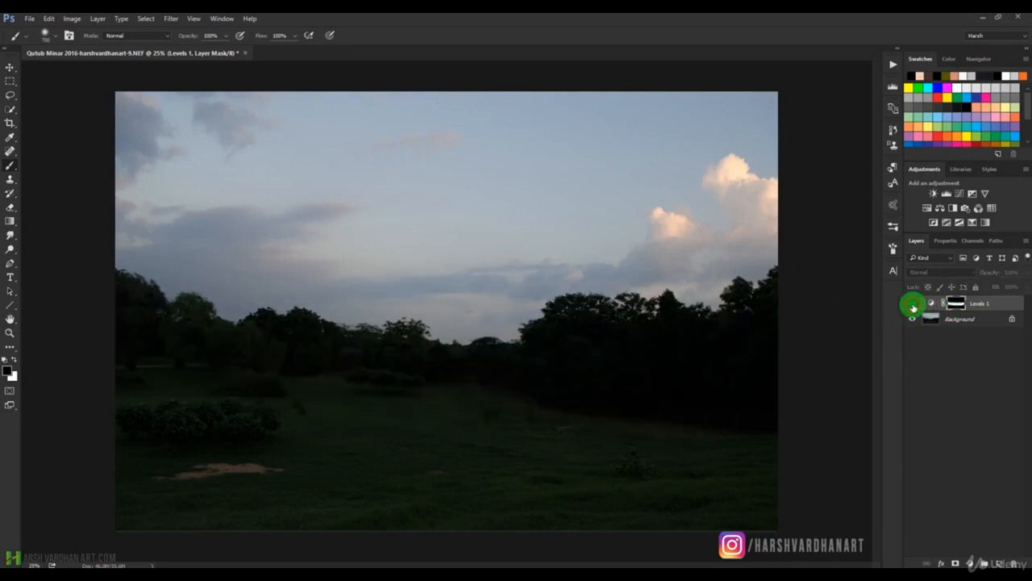
{"action": "left_click", "coordinate": [913, 304]}
{"action": "left_click", "coordinate": [913, 304]}
{"action": "left_click", "coordinate": [913, 304]}
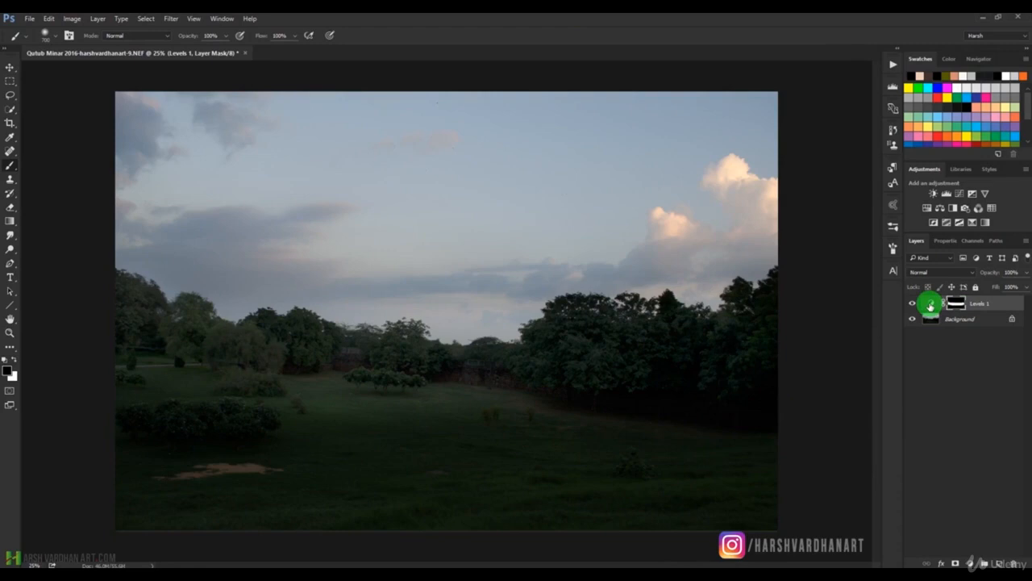
Review the Levels 1 settings and clip the adjustment to the Background layer.
{"action": "double_click", "coordinate": [930, 305]}
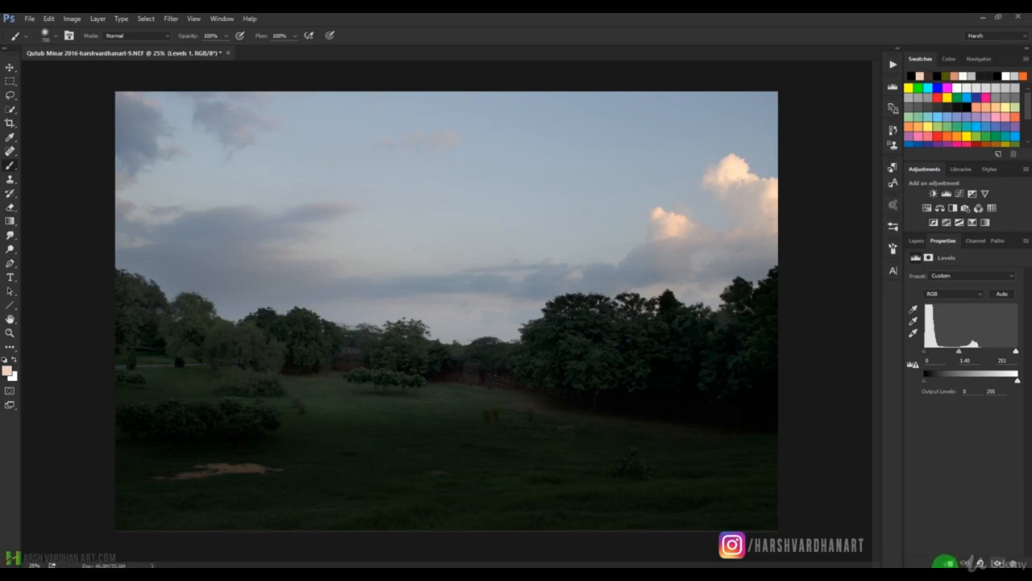
{"action": "left_click", "coordinate": [916, 240]}
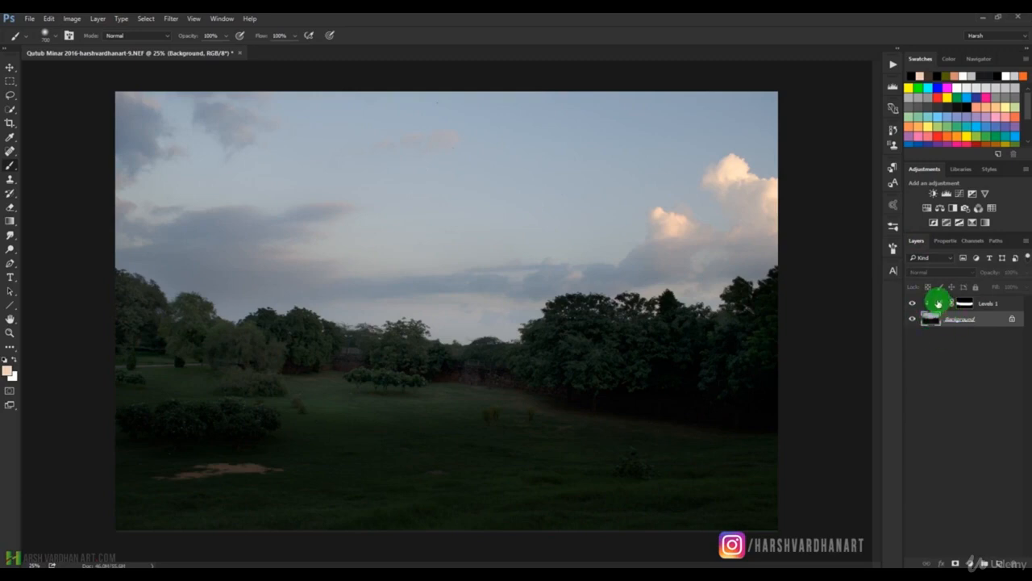
{"action": "left_click", "coordinate": [939, 301]}
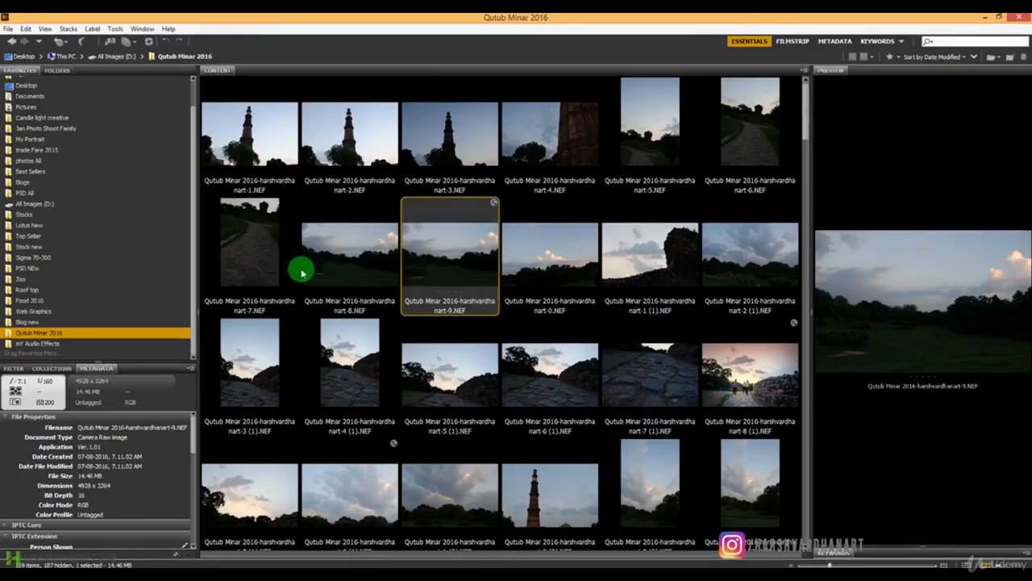
Place the stone-path raw photo numbered 6 (1) from Bridge above the Levels layer, keeping its default Camera Raw settings and size.
{"action": "left_click", "coordinate": [537, 379]}
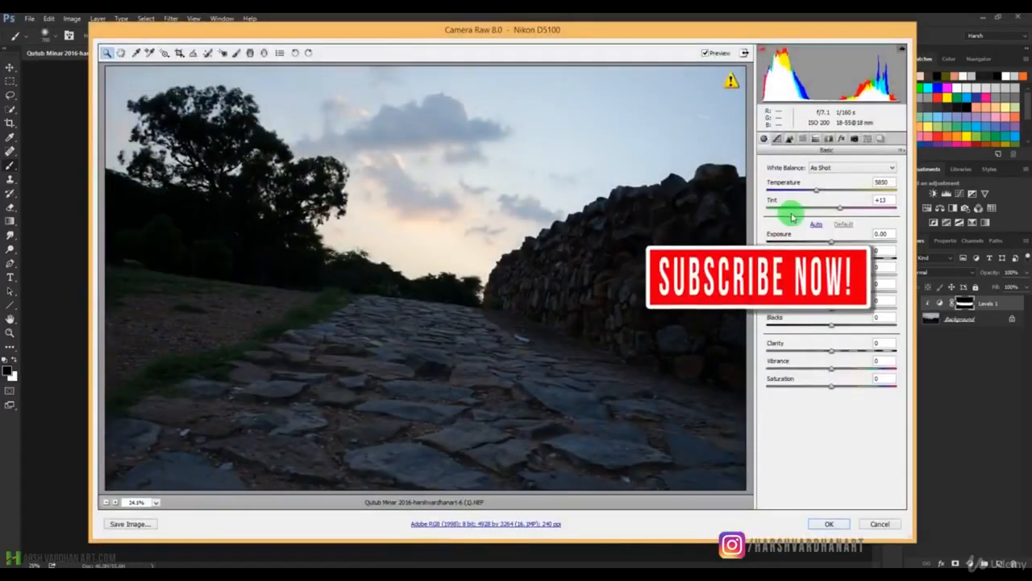
{"action": "left_click", "coordinate": [829, 523]}
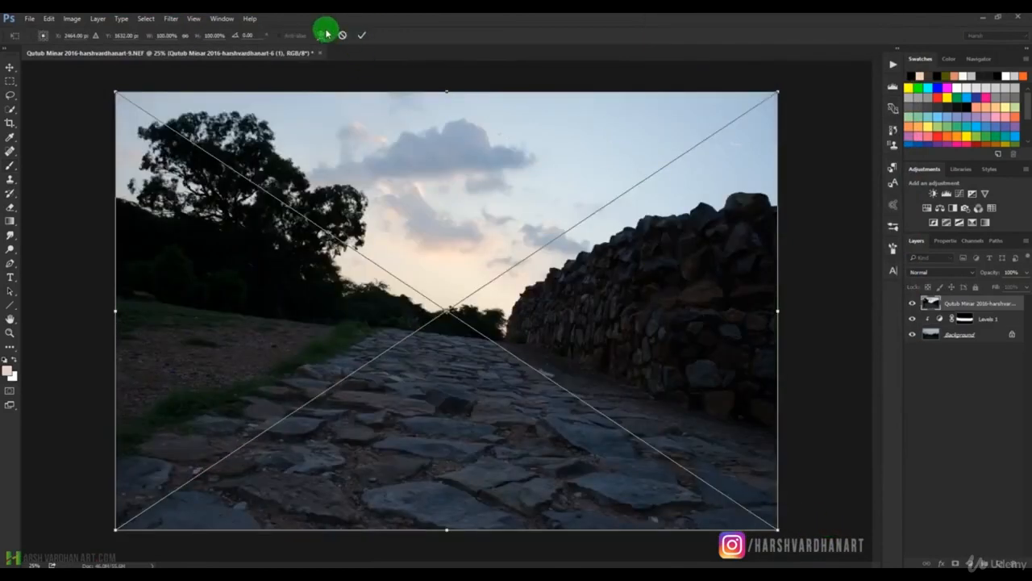
{"action": "left_click", "coordinate": [361, 35]}
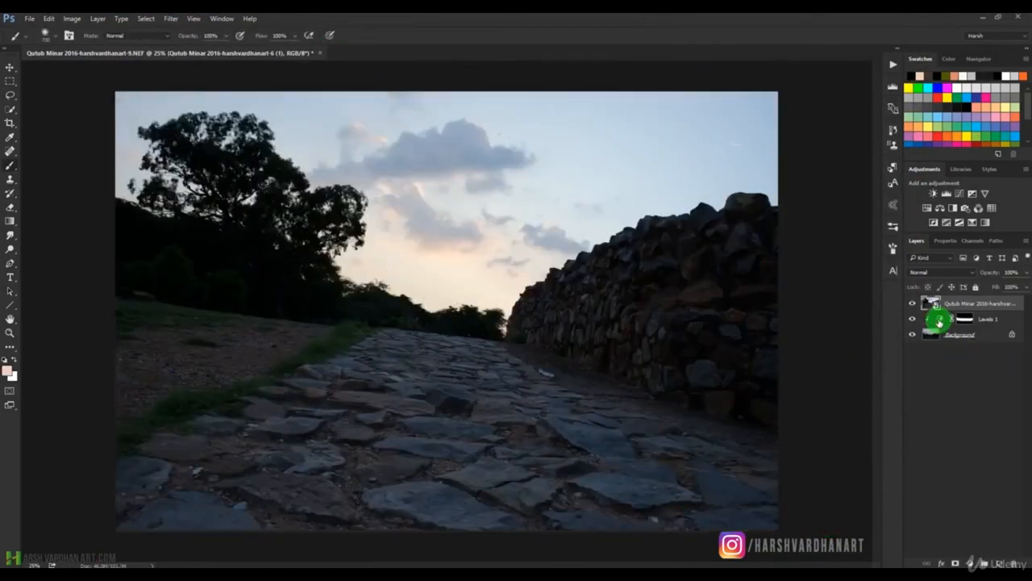
Reopen the Levels 1 settings to check the clipped adjustment, and hide the placed stone-path layer.
{"action": "left_click", "coordinate": [940, 318]}
{"action": "double_click", "coordinate": [940, 319]}
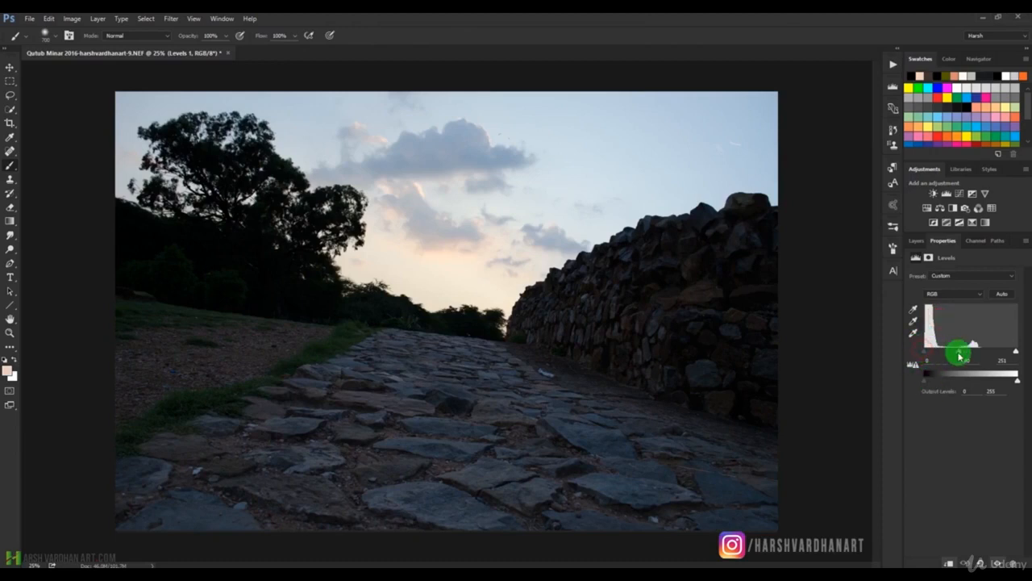
{"action": "left_click", "coordinate": [916, 242]}
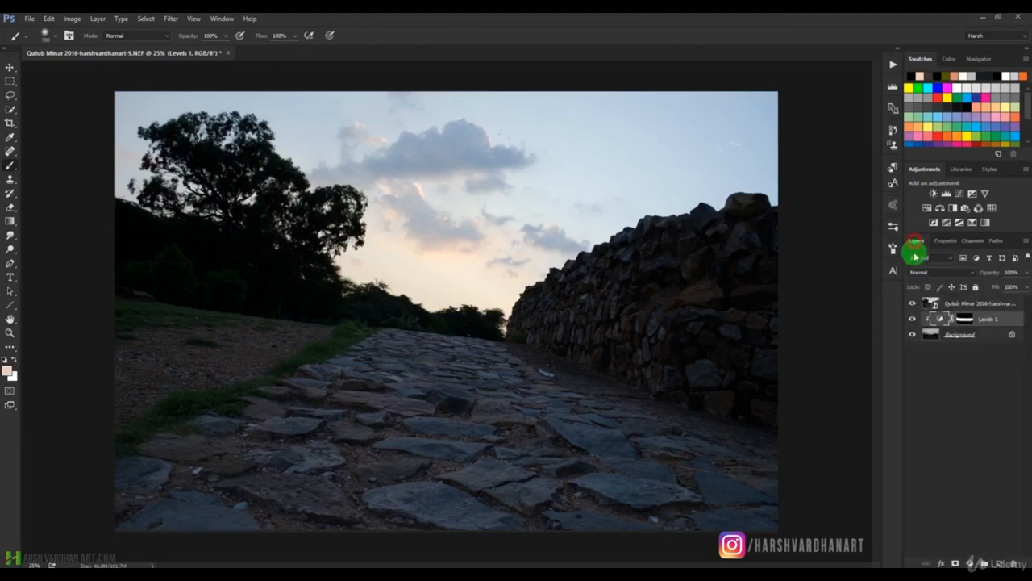
{"action": "left_click", "coordinate": [911, 305]}
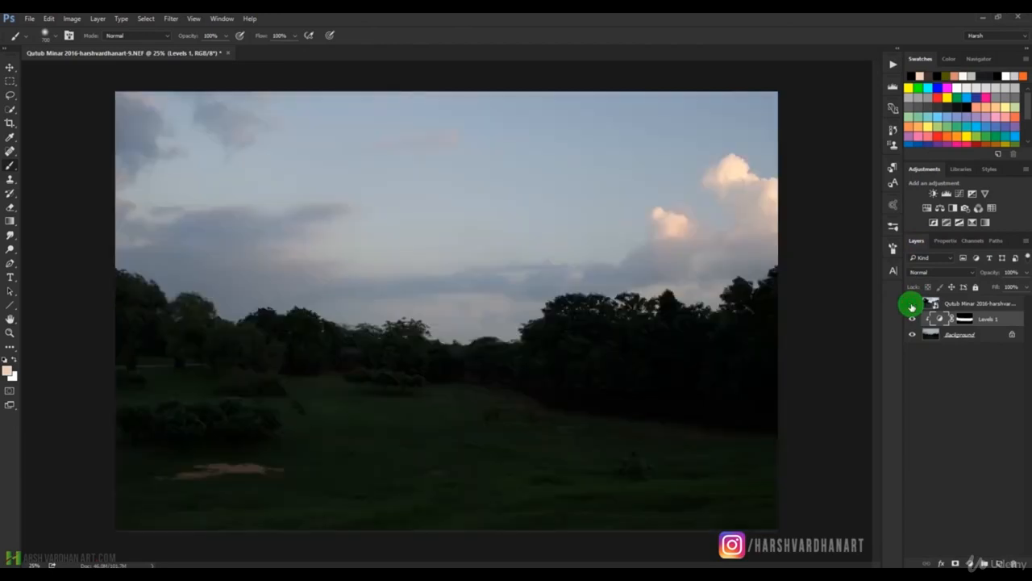
Brighten the midtones of the Levels 1 adjustment by setting its midtone input level to 1.36.
{"action": "double_click", "coordinate": [938, 317]}
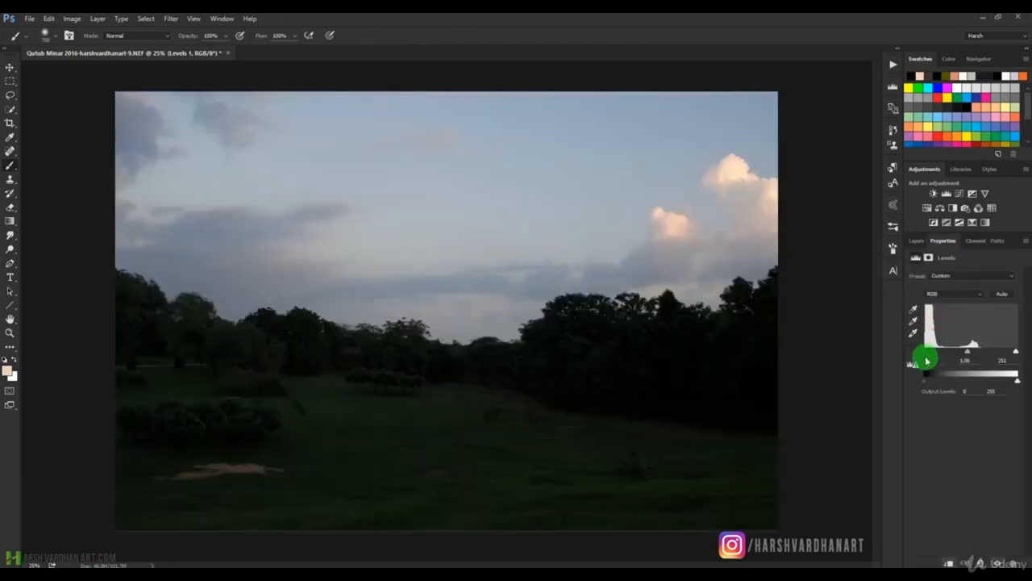
{"action": "left_click_drag", "start_coordinate": [926, 352], "coordinate": [961, 352]}
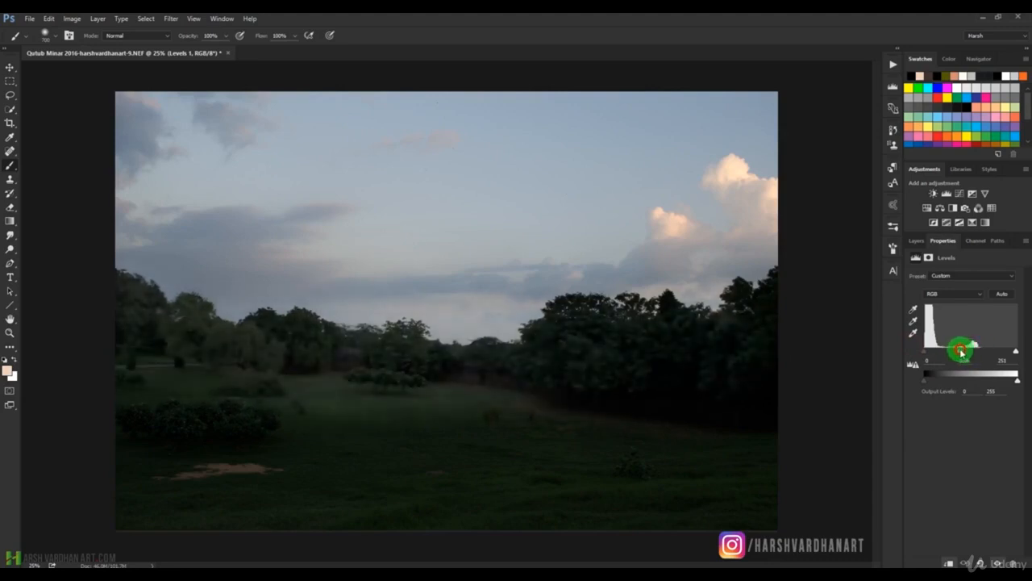
{"action": "left_click", "coordinate": [917, 241]}
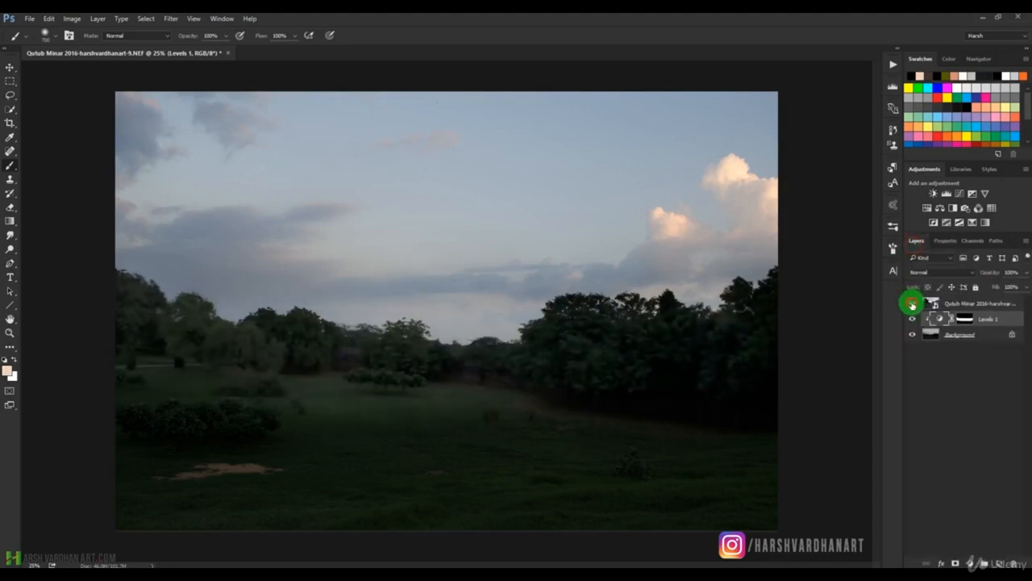
Show the stone-path layer, unlock the Background layer, and move the stone-path layer to the bottom of the stack.
{"action": "left_click", "coordinate": [912, 303]}
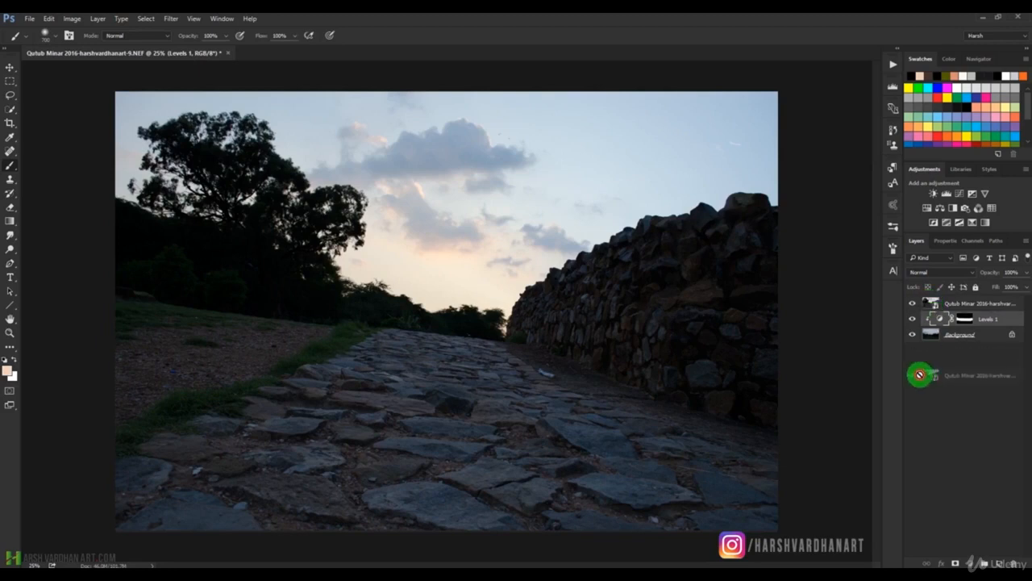
{"action": "left_click", "coordinate": [1012, 339]}
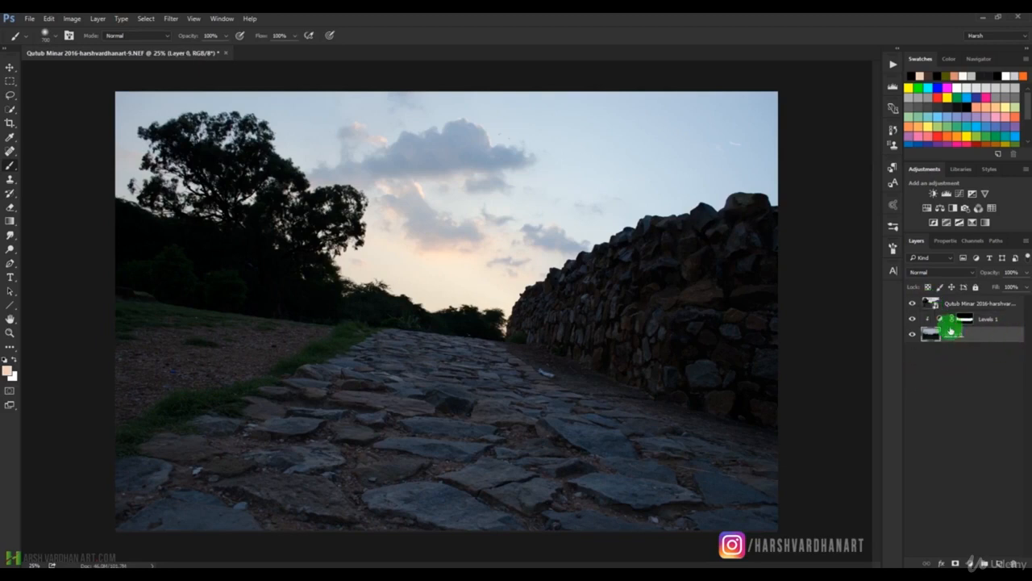
{"action": "left_click_drag", "start_coordinate": [932, 303], "coordinate": [928, 360]}
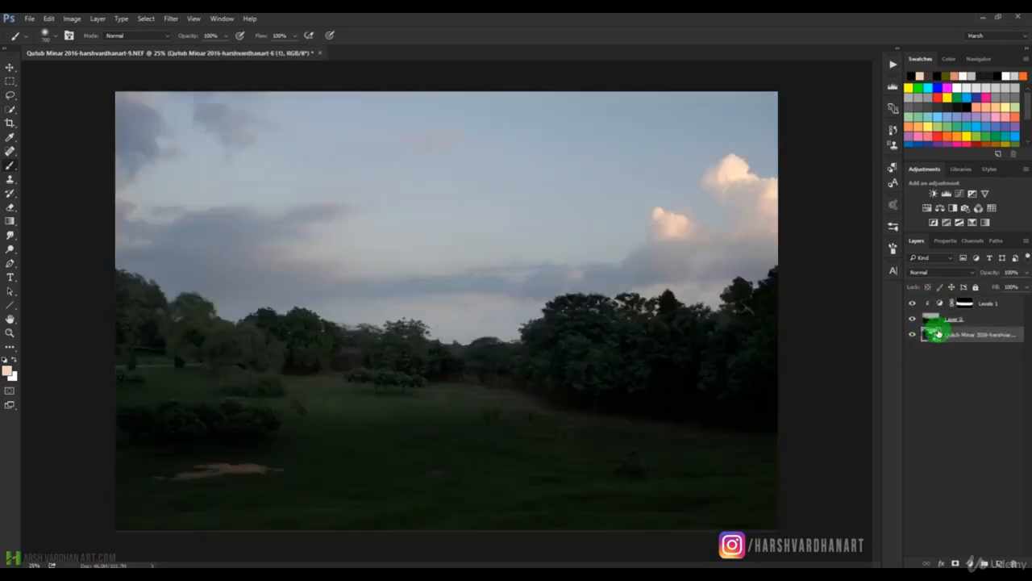
Select the landscape layer beneath Levels 1 and switch its visibility off and on to compare the clipped adjustment.
{"action": "left_click_drag", "start_coordinate": [949, 301], "coordinate": [934, 321]}
{"action": "left_click", "coordinate": [932, 323]}
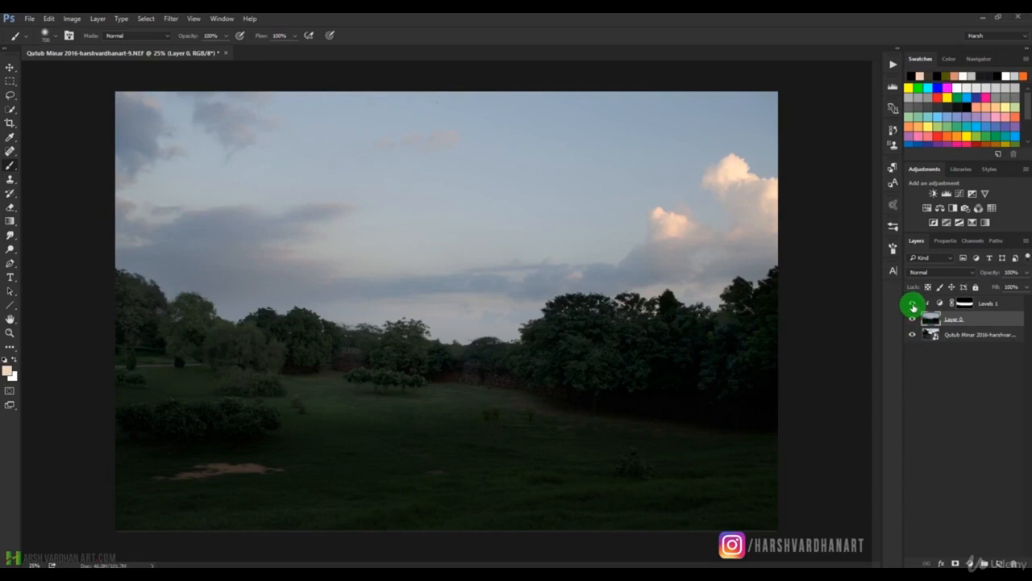
{"action": "left_click", "coordinate": [913, 321]}
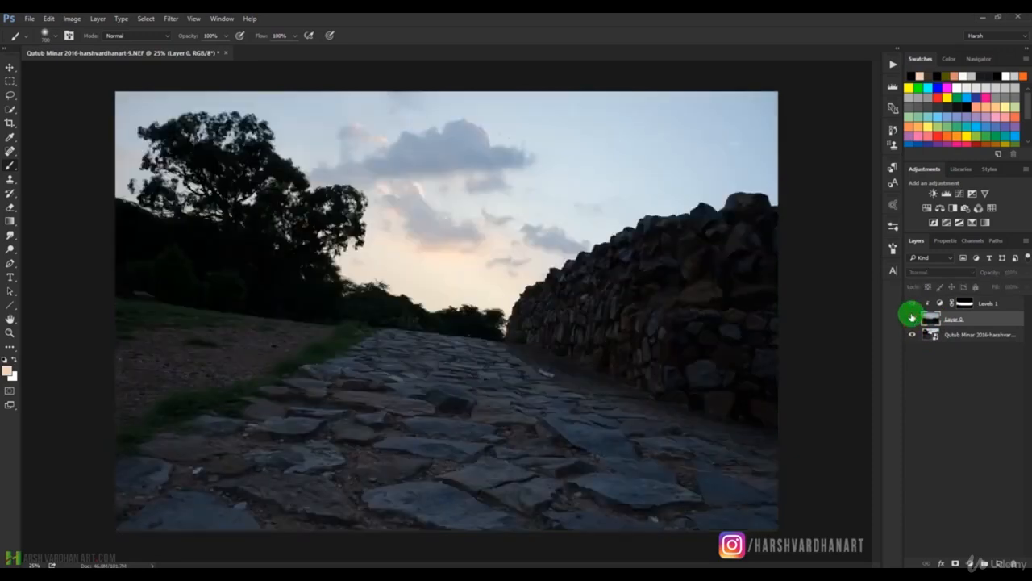
{"action": "left_click", "coordinate": [912, 319]}
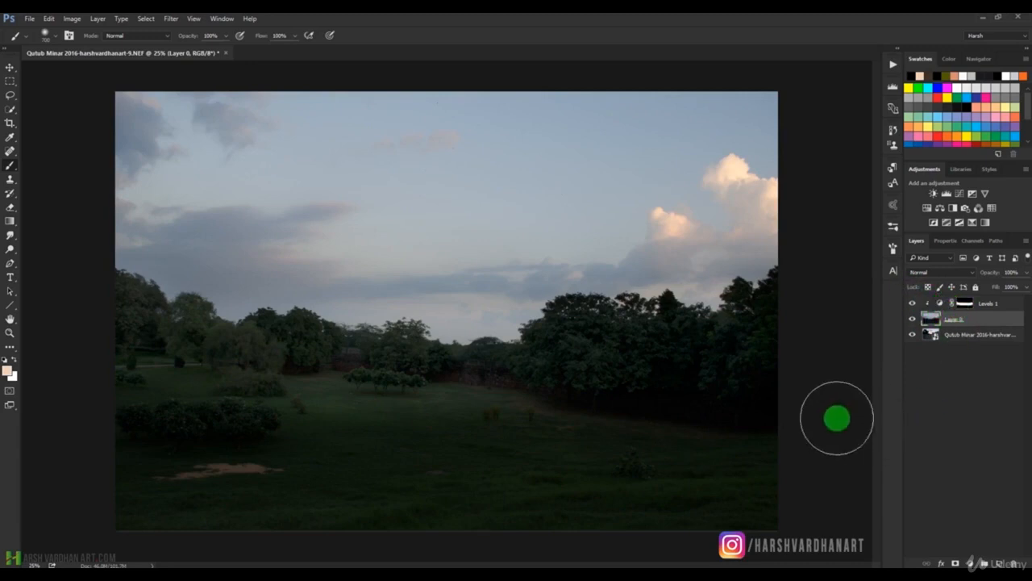
Reopen the Levels 1 adjustment's settings to review its input and output levels.
{"action": "left_click", "coordinate": [945, 241]}
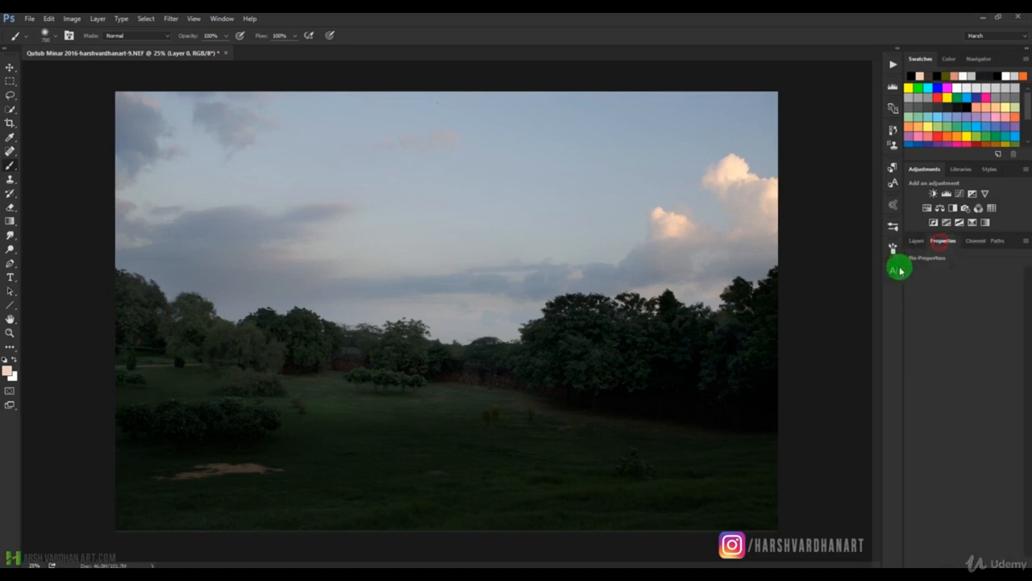
{"action": "left_click", "coordinate": [921, 242]}
{"action": "double_click", "coordinate": [942, 308]}
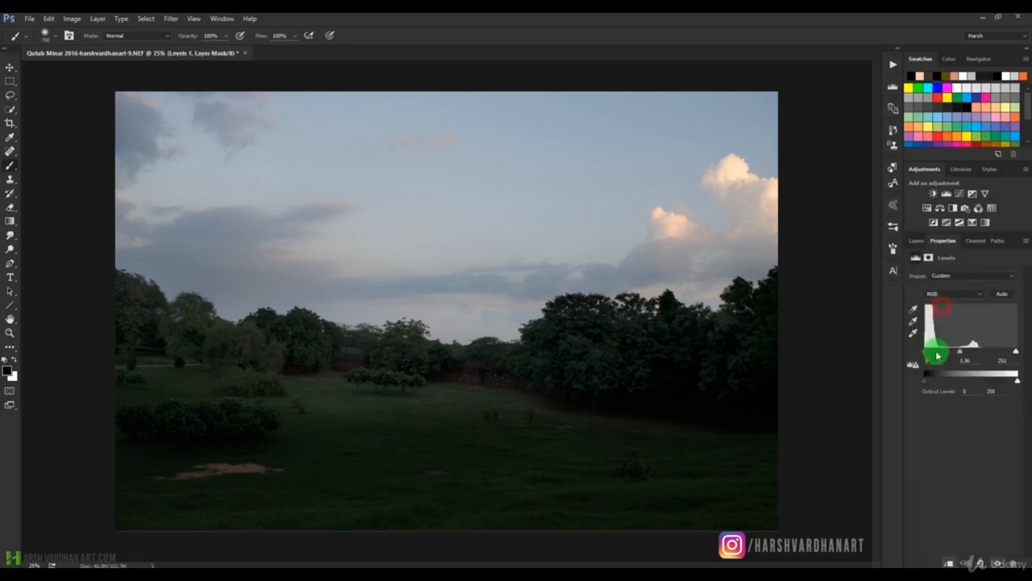